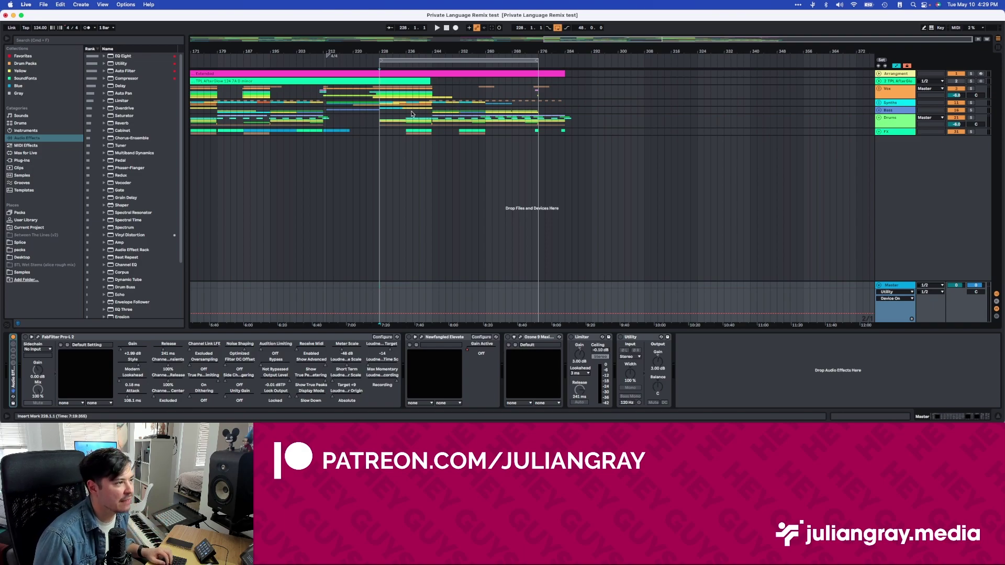
left_click_drag(606, 38, 555, 40)
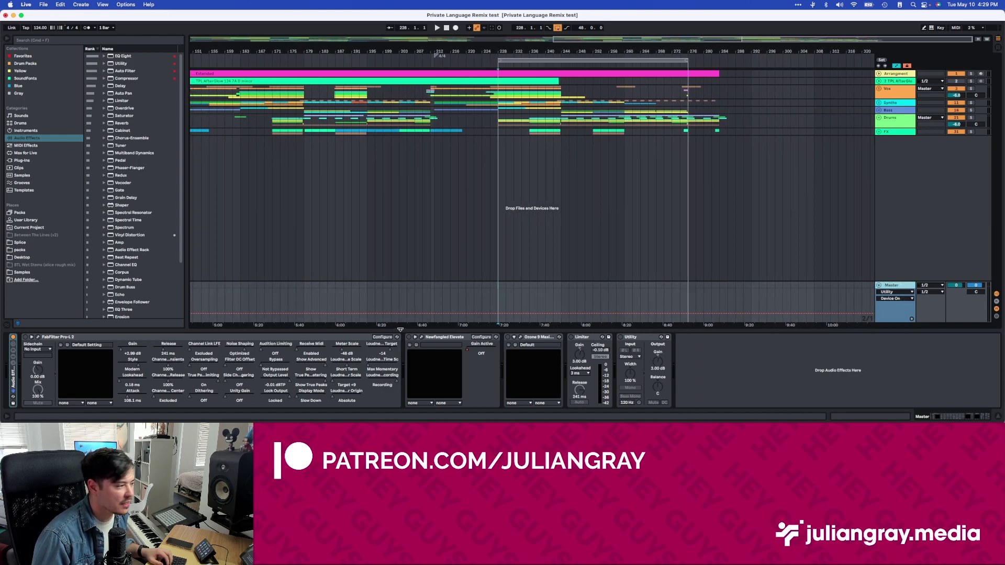
left_click(51, 339)
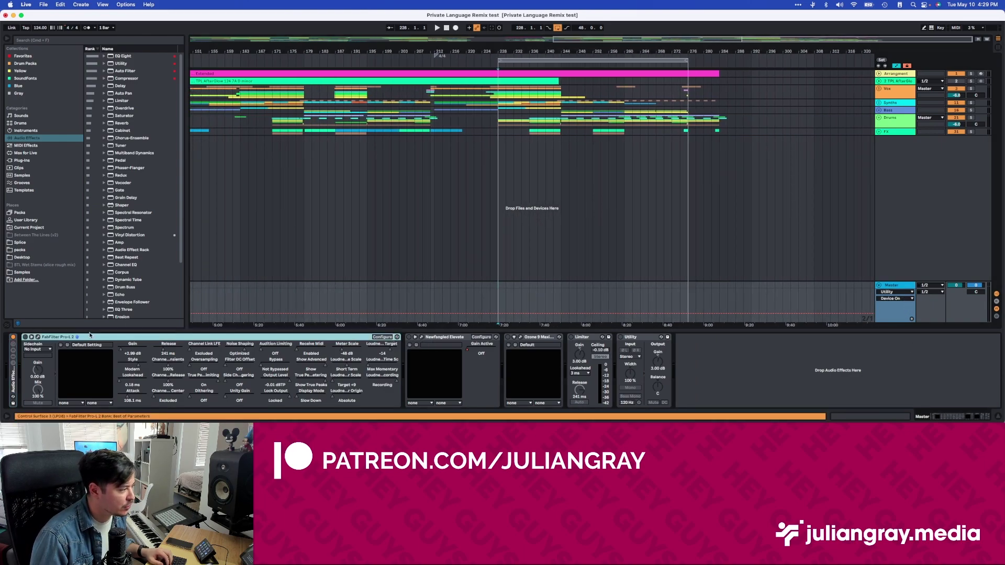
left_click(427, 338)
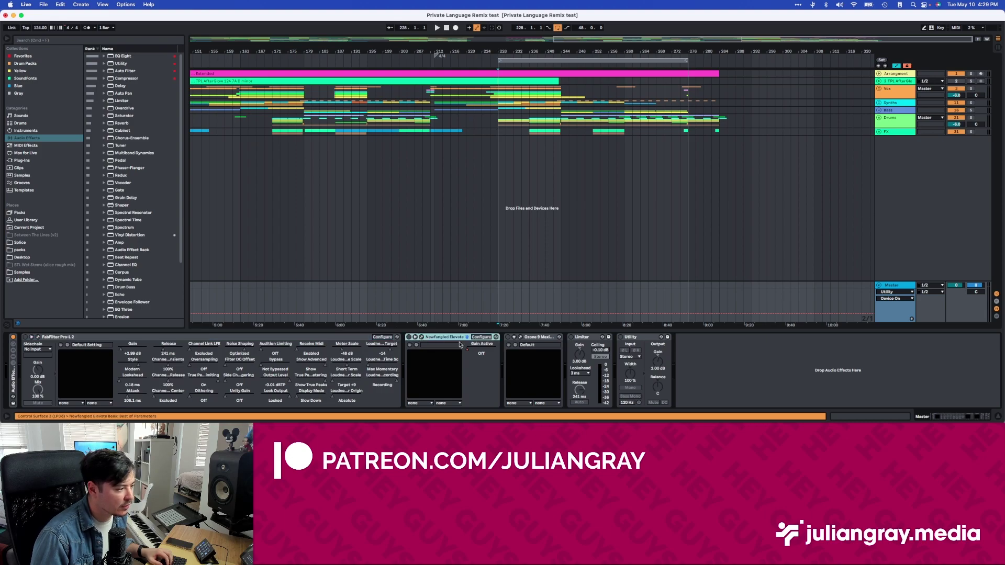
left_click(539, 338)
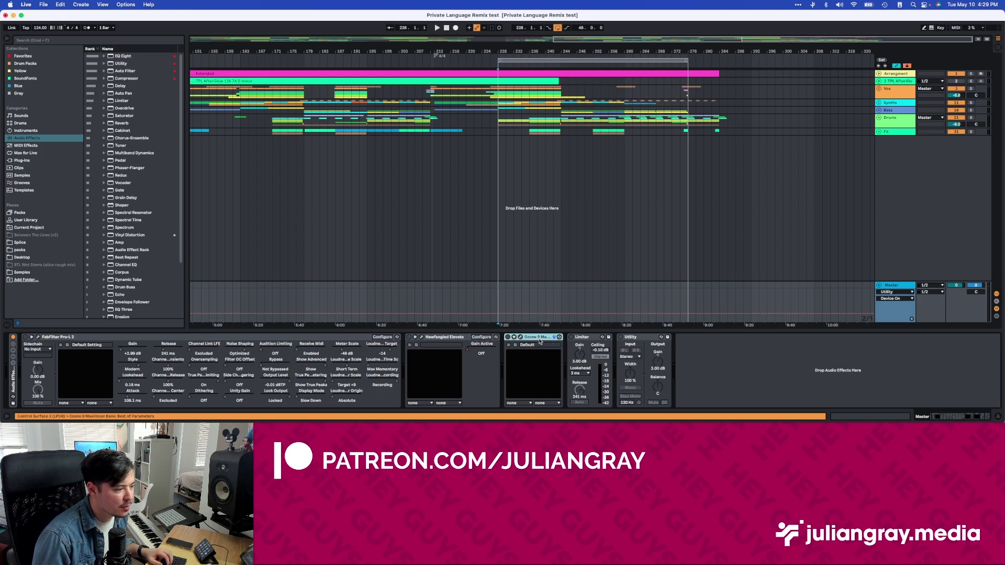
left_click(594, 338)
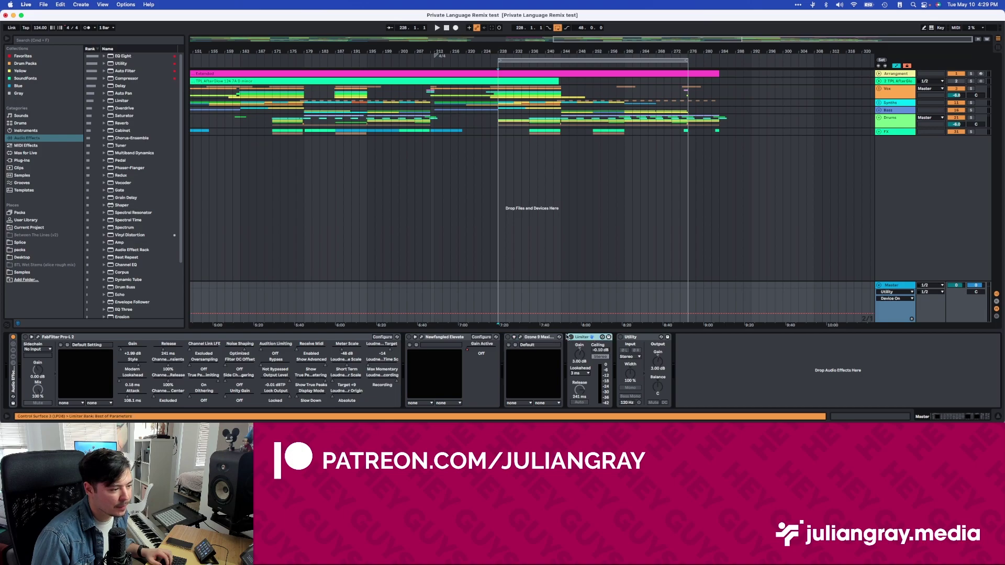
left_click(651, 337)
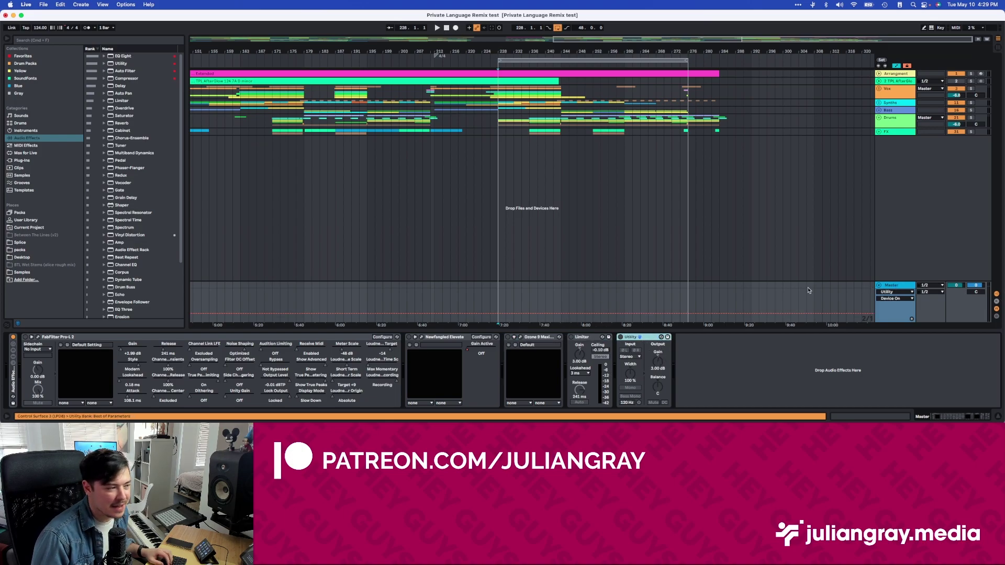
left_click(38, 339)
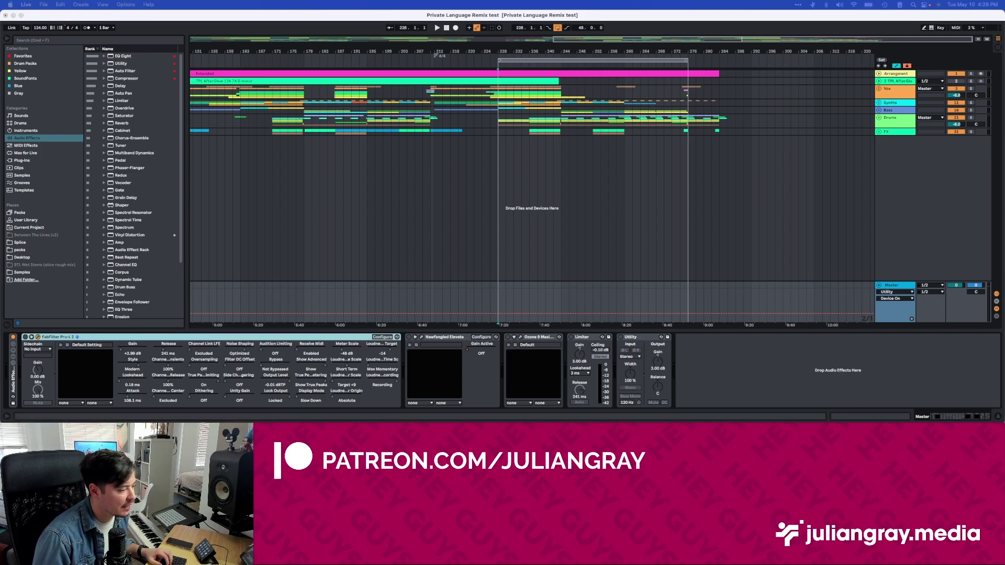
- Open the Pro-L 2 window, nudge it higher, check its output level, then select the Utility device
key("super+alt+p")
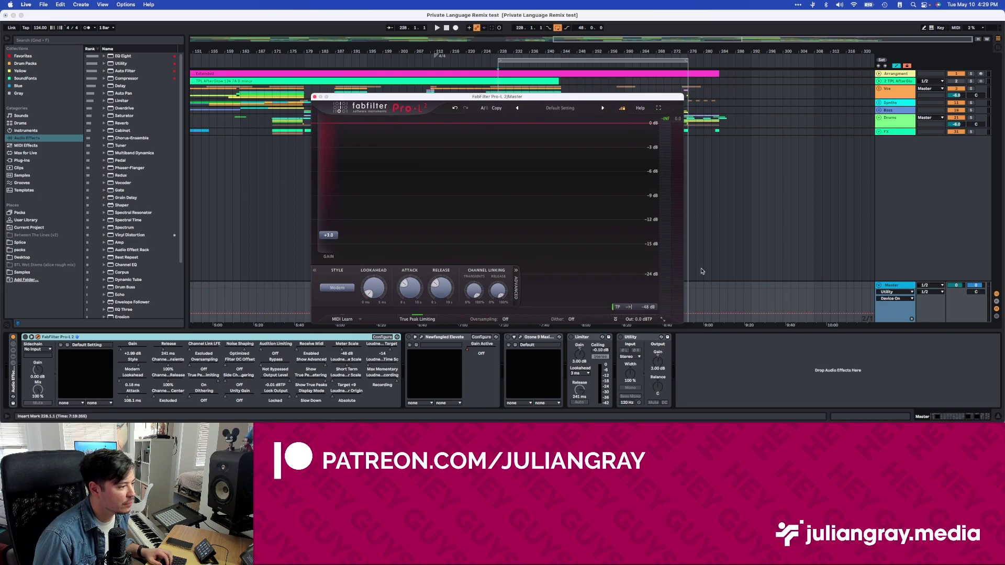
mouse_move(527, 101)
left_mouse_down()
mouse_move(514, 83)
mouse_move(532, 85)
left_mouse_up()
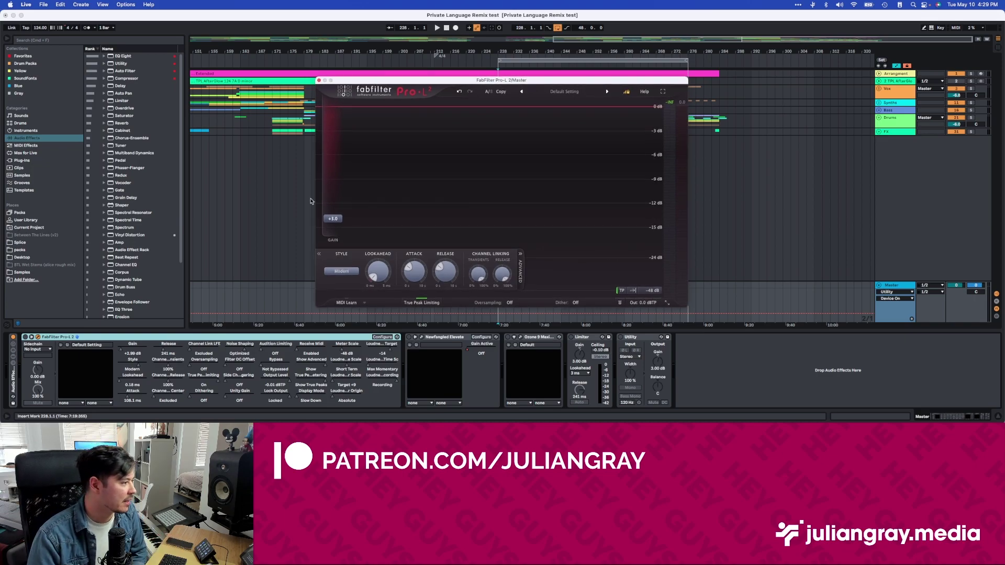
mouse_move(334, 223)
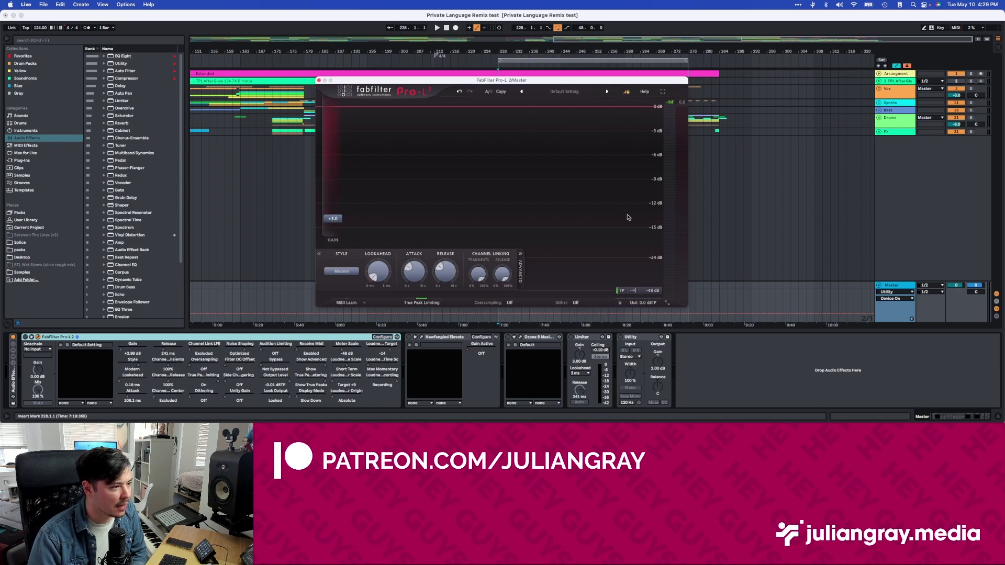
left_click(642, 303)
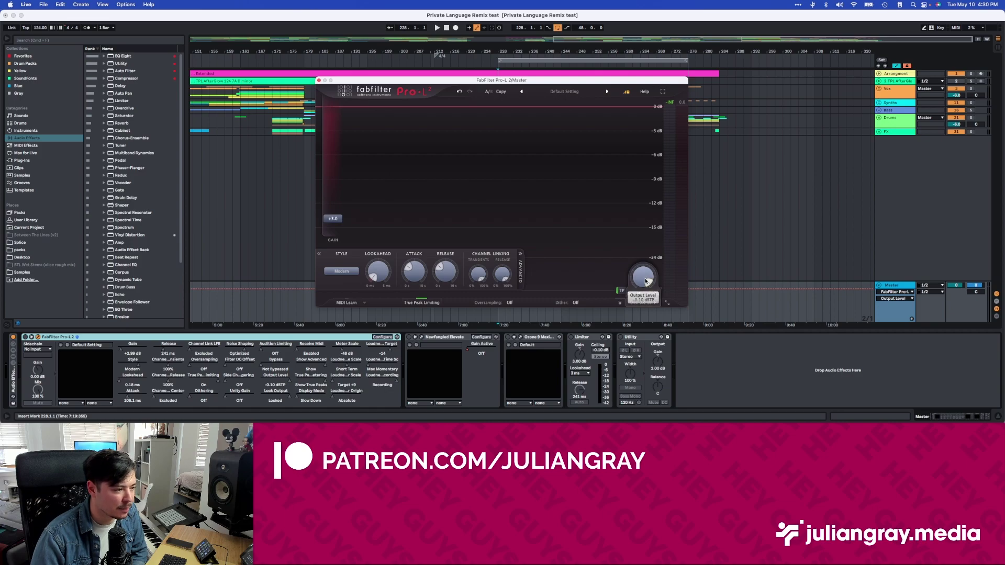
left_click(635, 360)
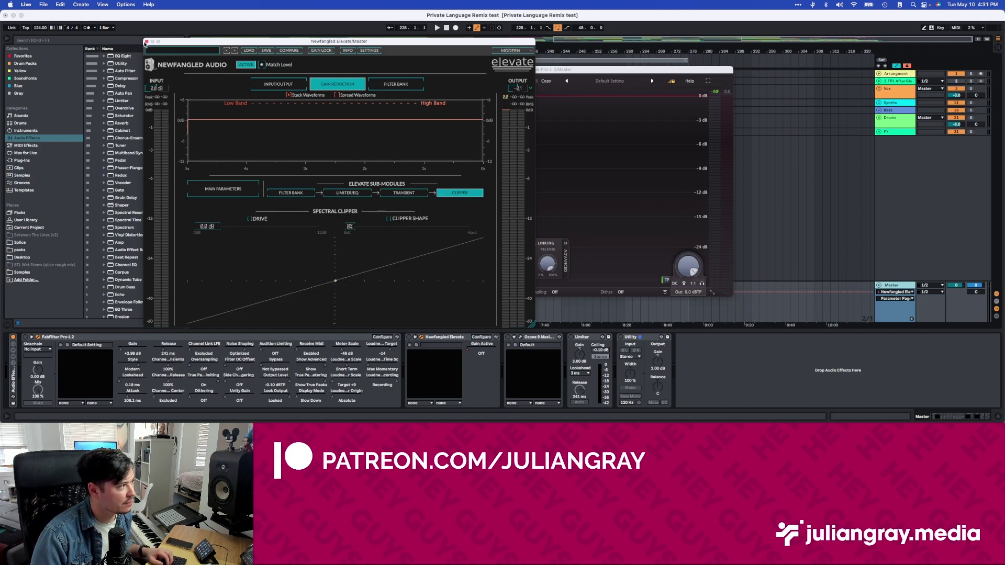
- Close the Elevate window, briefly open and close the Ozone 9 Maximizer window, and select Utility
left_click(146, 42)
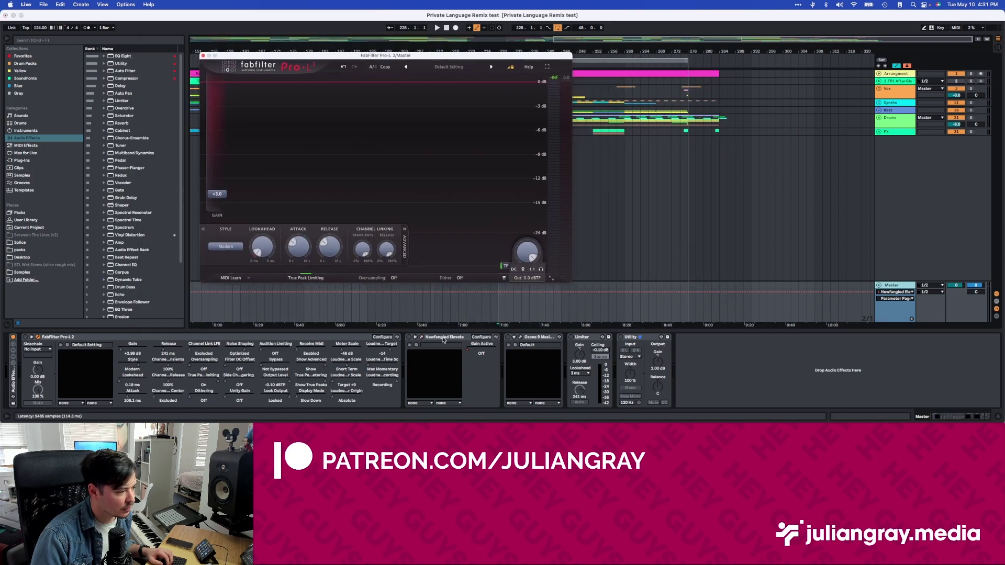
left_click(520, 337)
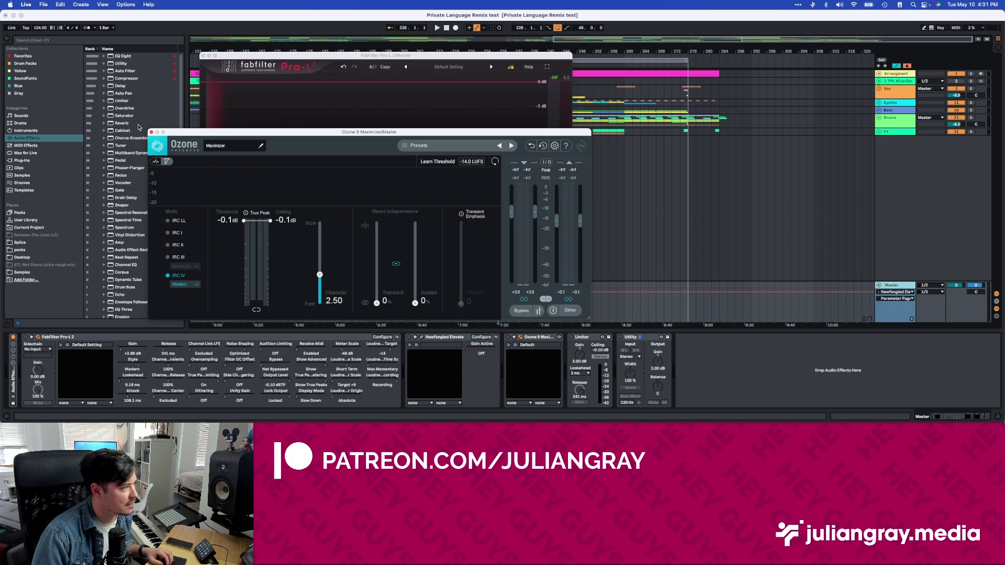
left_click(572, 355)
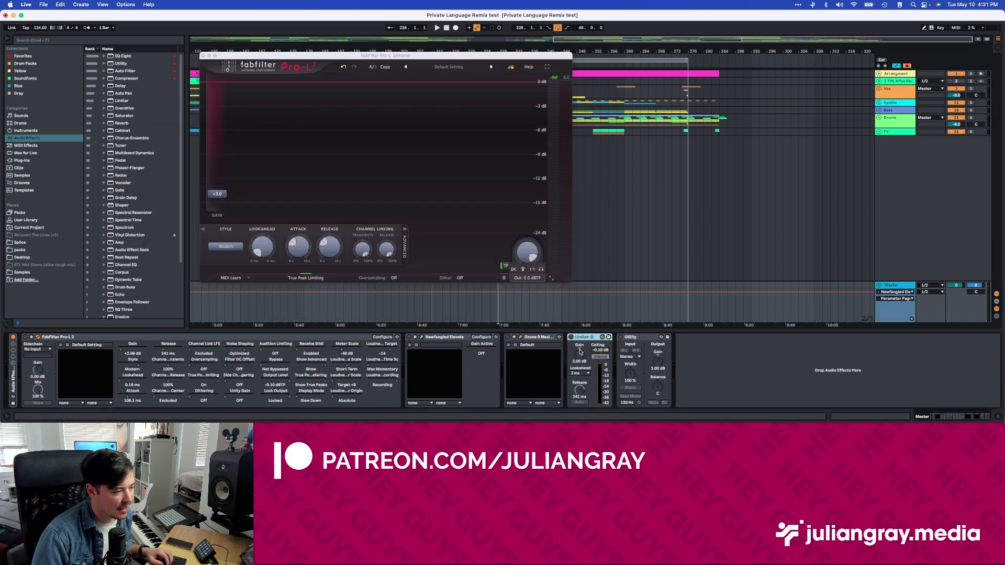
left_click(642, 339)
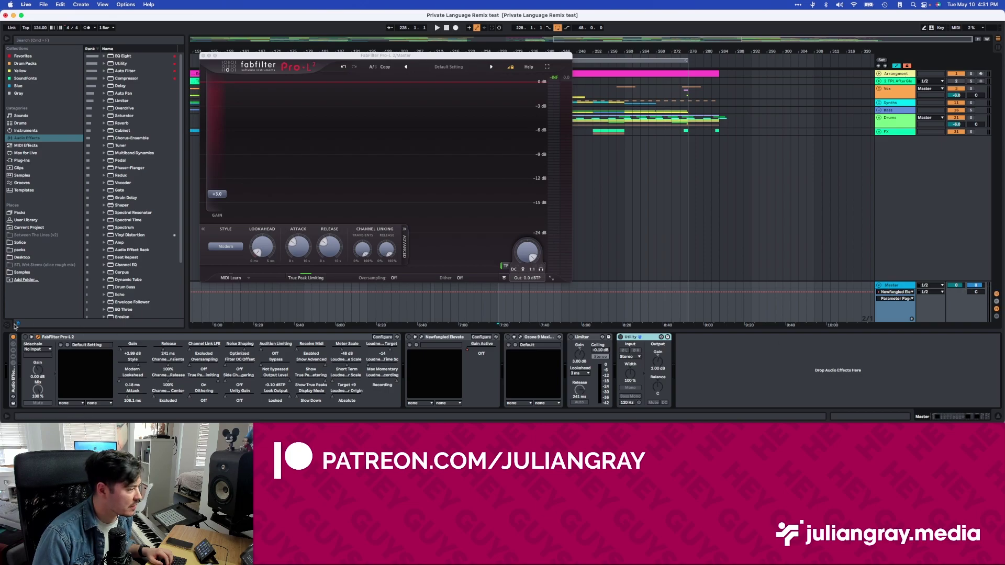
- Select Pro-L 2 and audition the limited mix while viewing the Ozone 9 Maximizer window
left_click(25, 338)
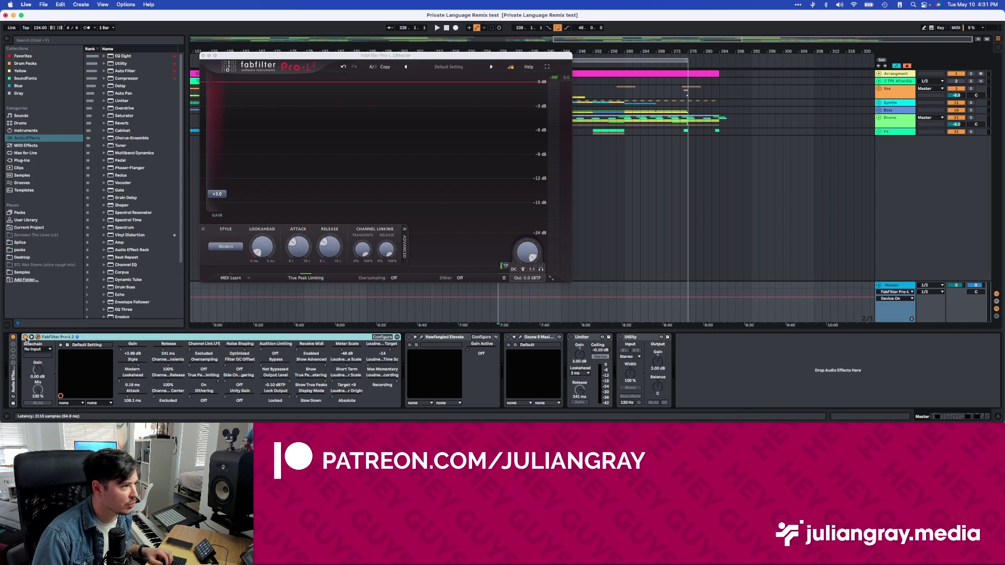
key("space")
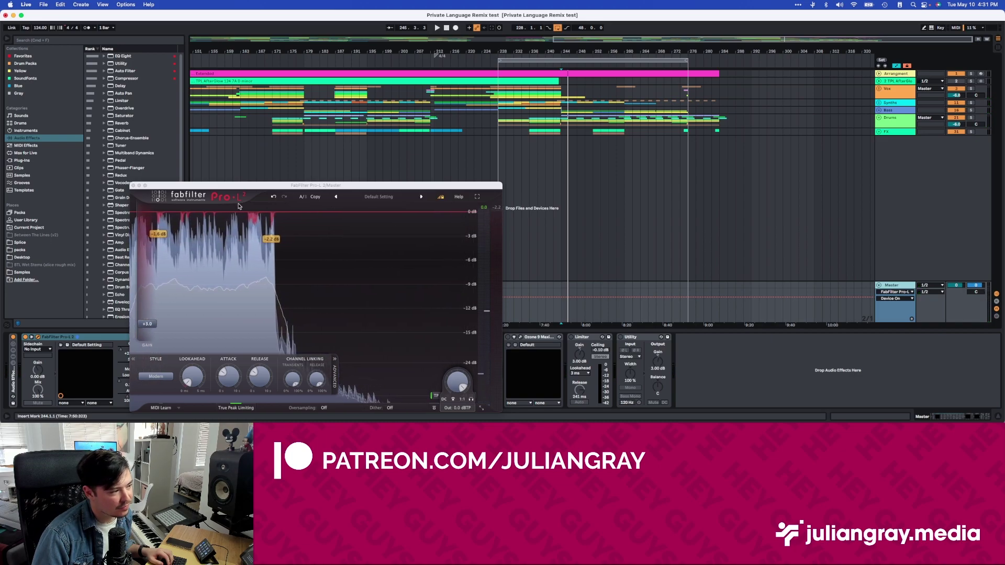
left_click(537, 337)
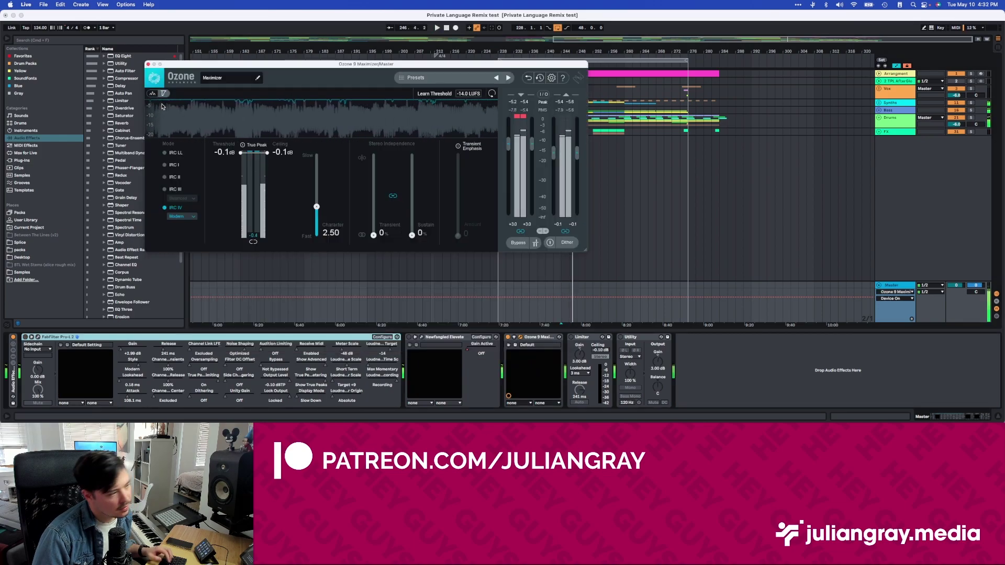
key("space")
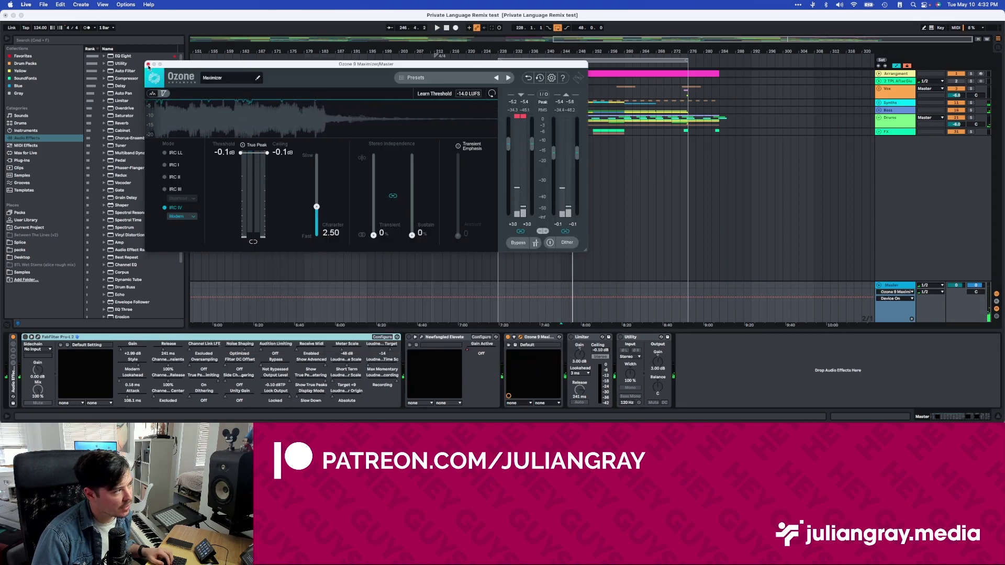
- Close the Ozone window, select the Utility device, and play from bar 244
left_click(148, 65)
left_click(548, 341)
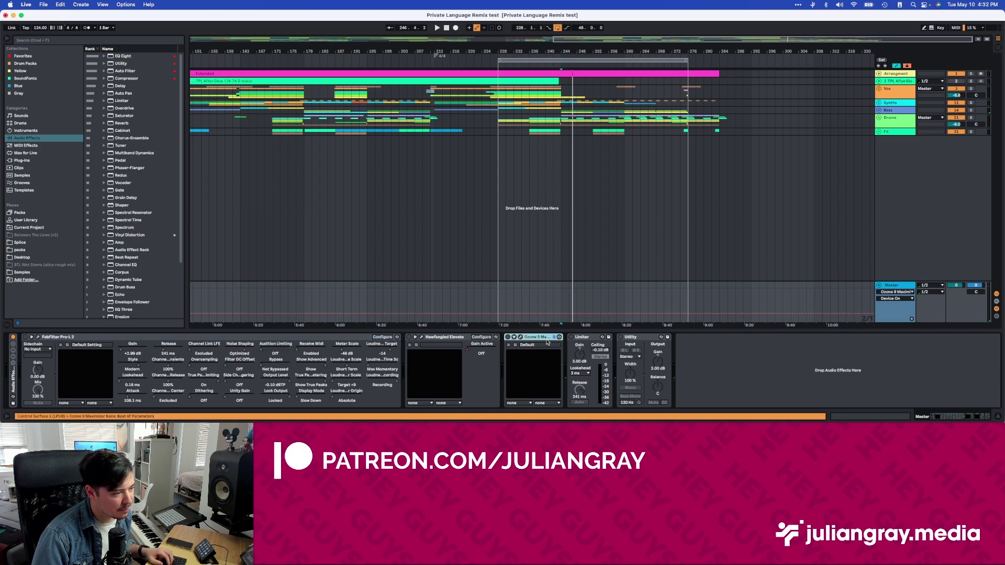
left_click(633, 337)
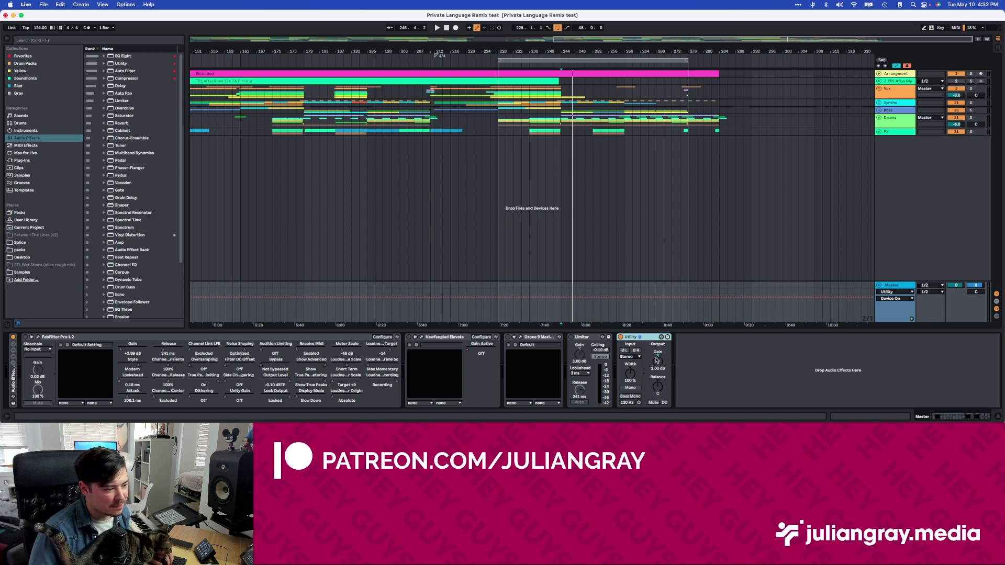
left_click(564, 129)
key("space")
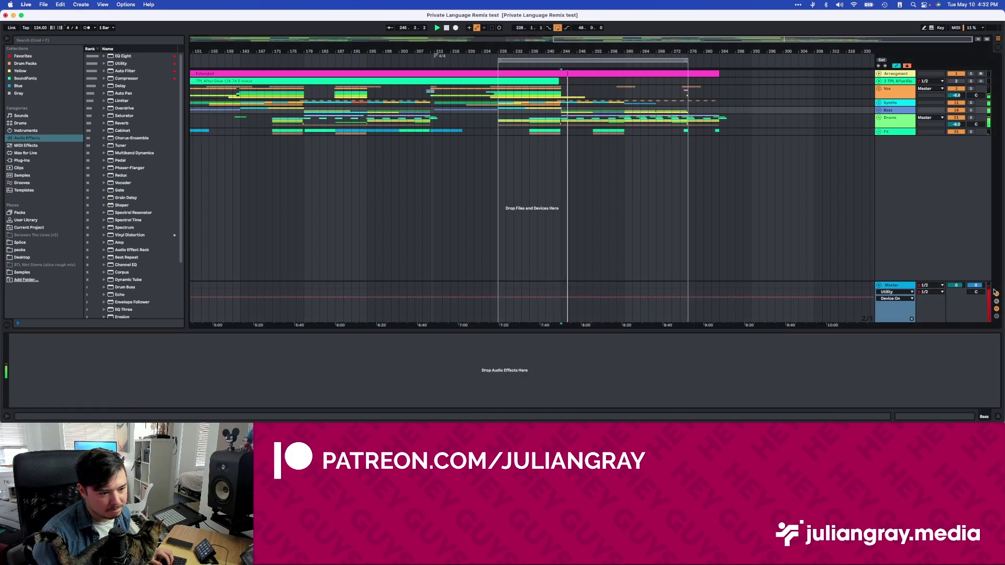
- Select the Master track, show its limiter chain, and switch off the Utility gain stage
left_click(895, 312)
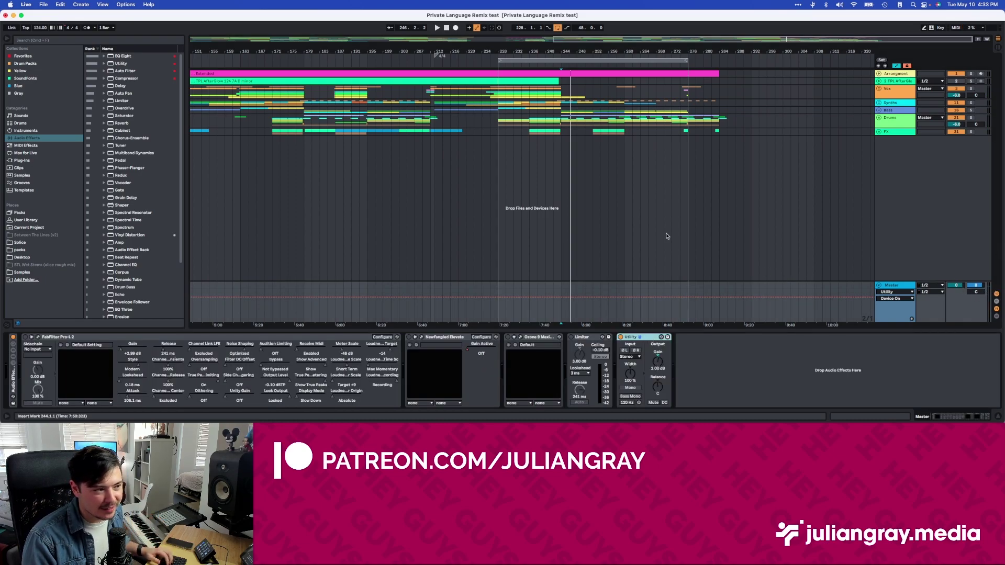
key("Tab")
key("Tab")
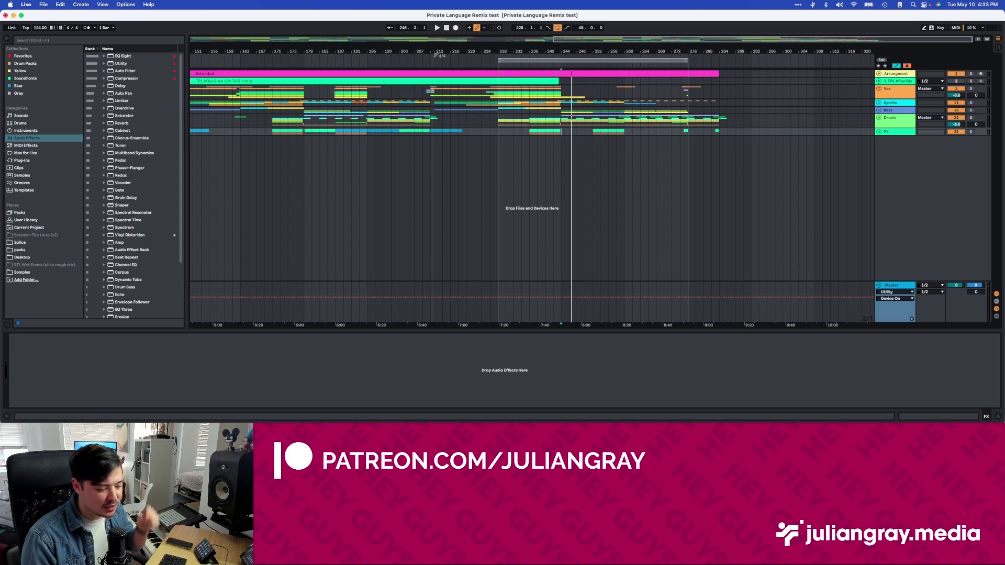
left_click(903, 287)
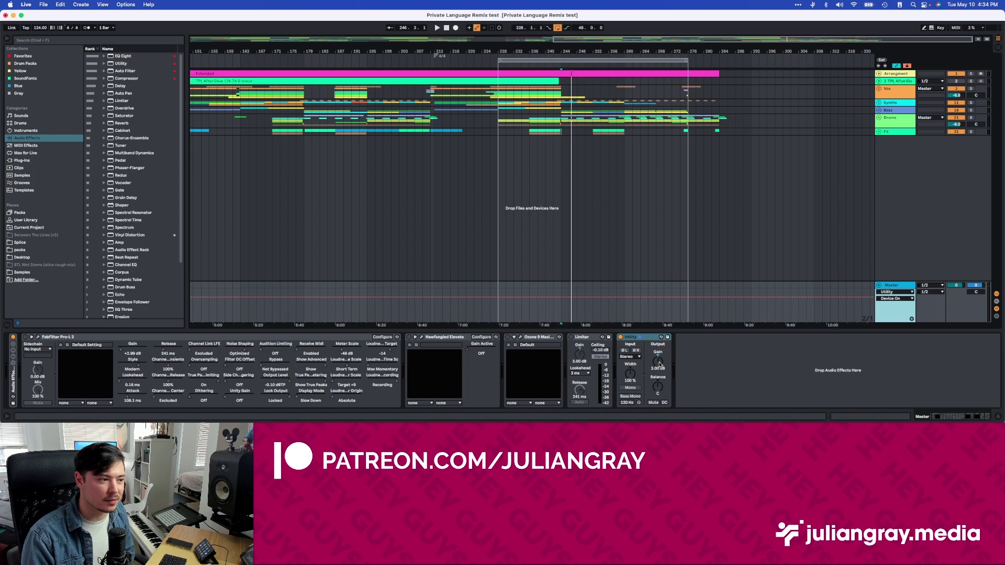
key("0")
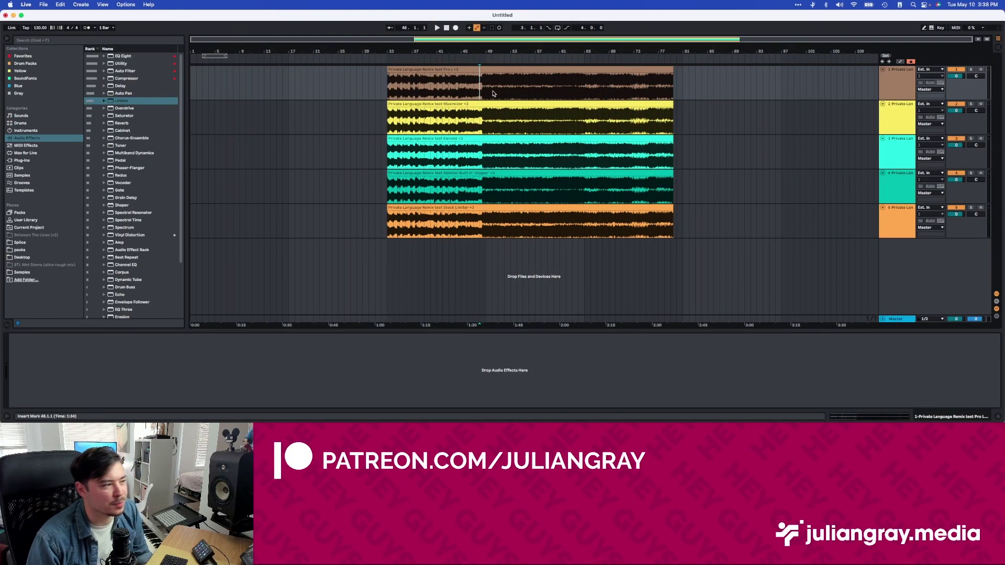
- Solo the first limiter test track and make it taller
left_click(971, 70)
left_click(910, 82)
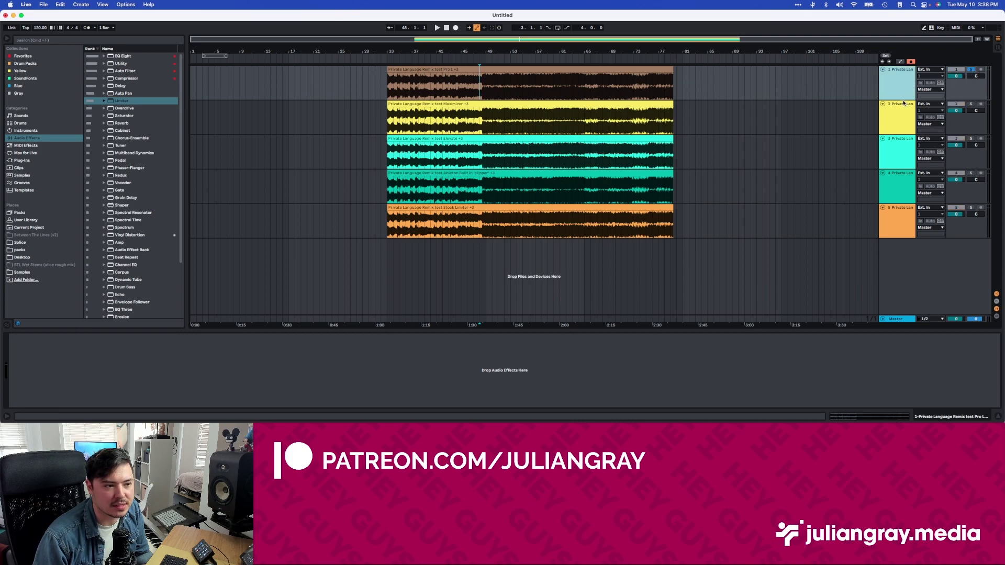
left_click_drag(902, 99, 904, 147)
- Play the first clip from around bar 43, zooming in to bars 29–85
left_click(448, 122)
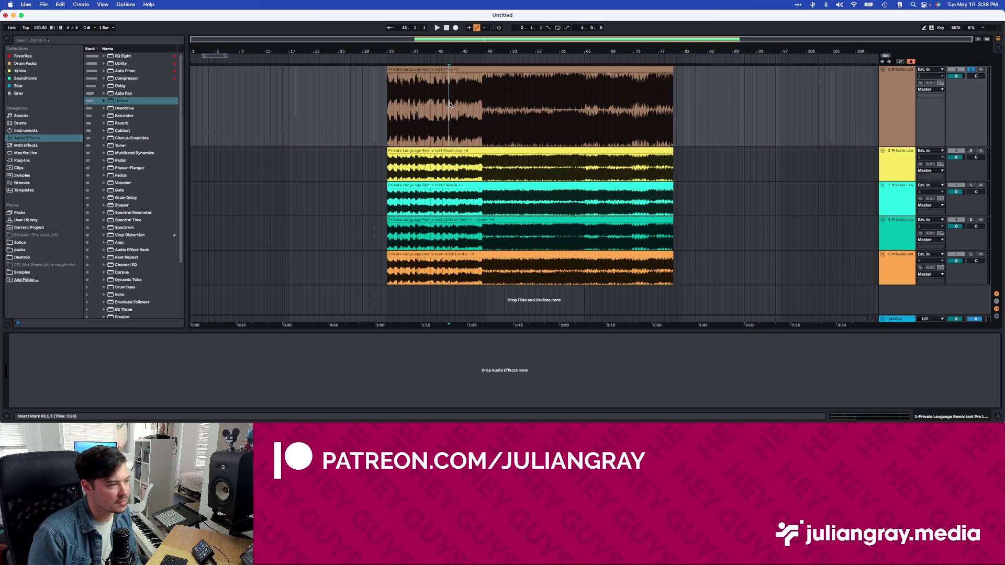
left_click_drag(560, 107, 571, 109)
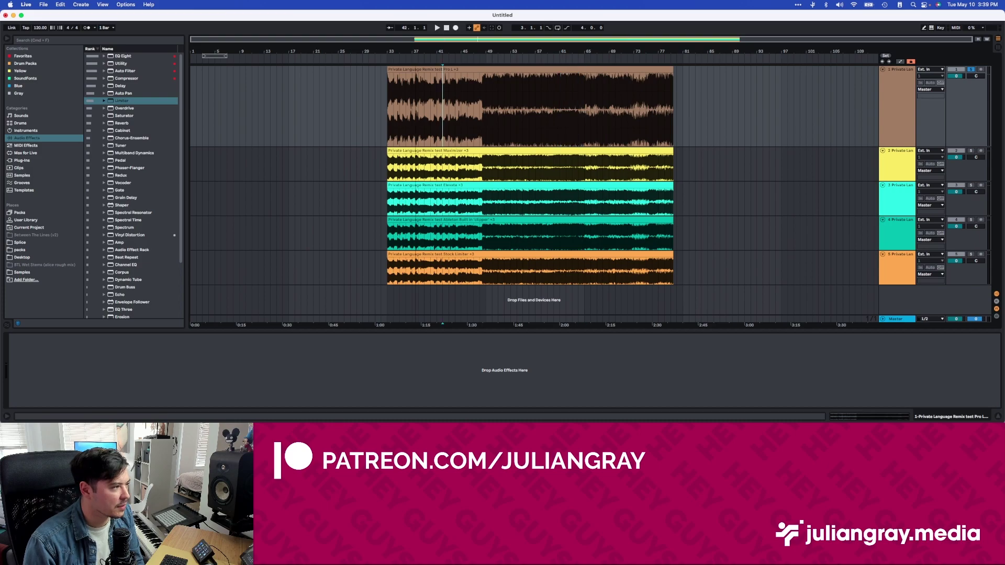
left_click_drag(580, 41, 571, 41)
key("space")
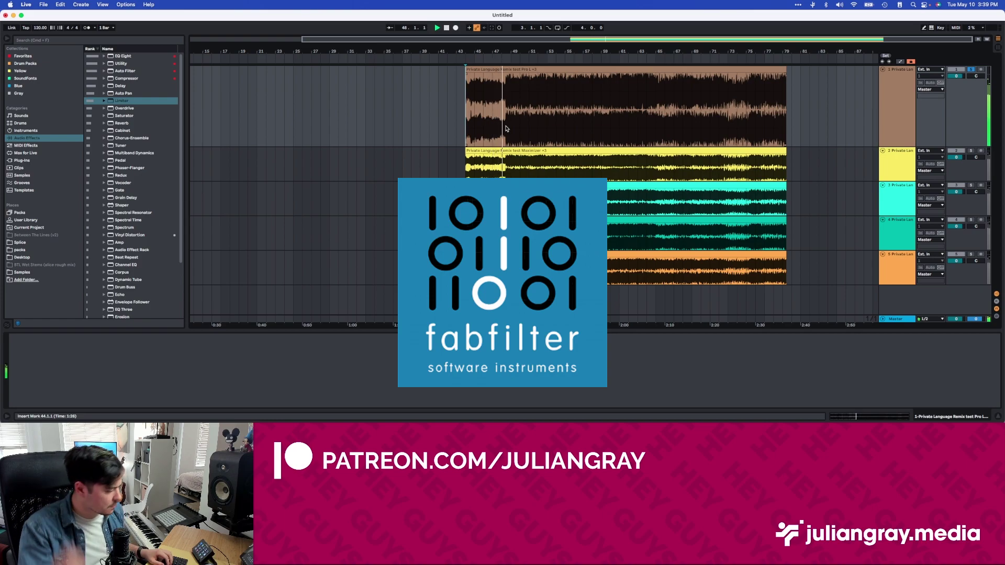
left_click(510, 121)
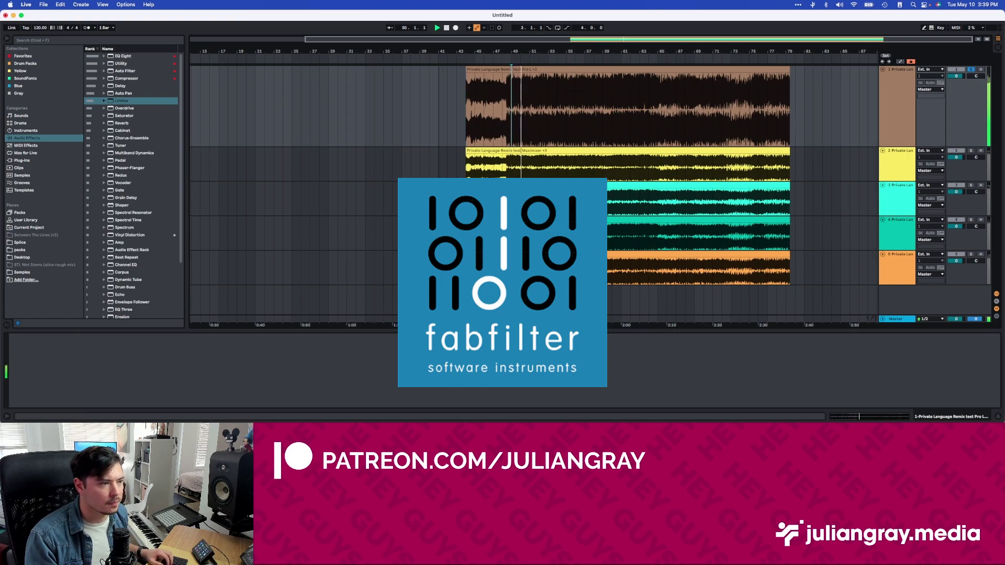
left_click_drag(528, 35, 523, 116)
- Solo and play the yellow second track from near its start, enlarge it, and select the cyan track
left_click(523, 119)
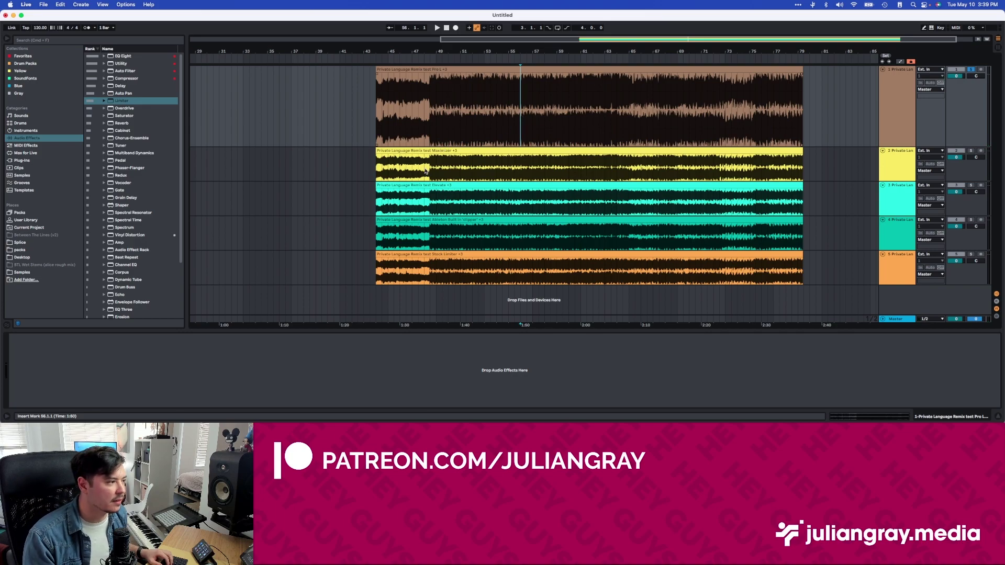
left_click(381, 163)
key("space")
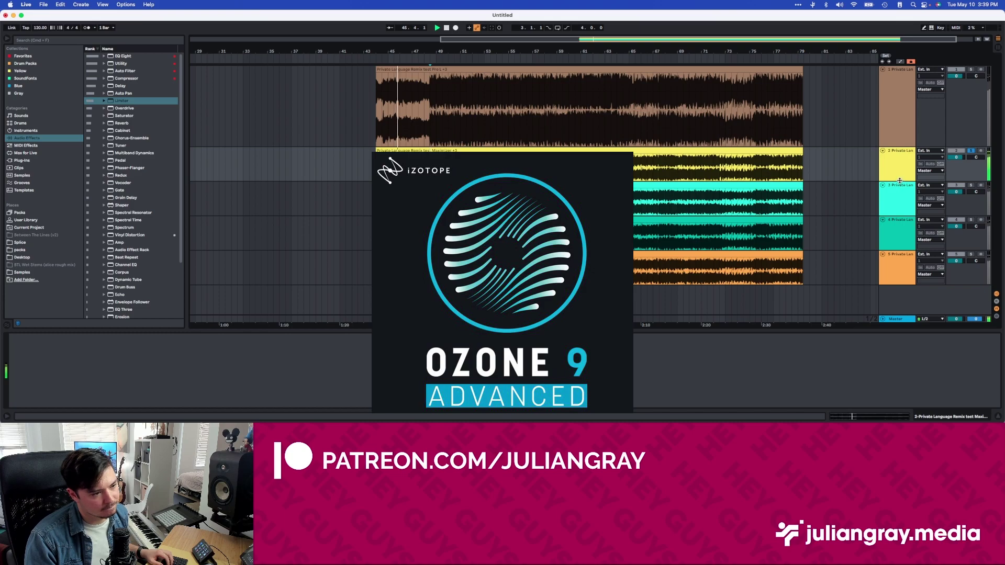
left_click_drag(899, 181, 900, 227)
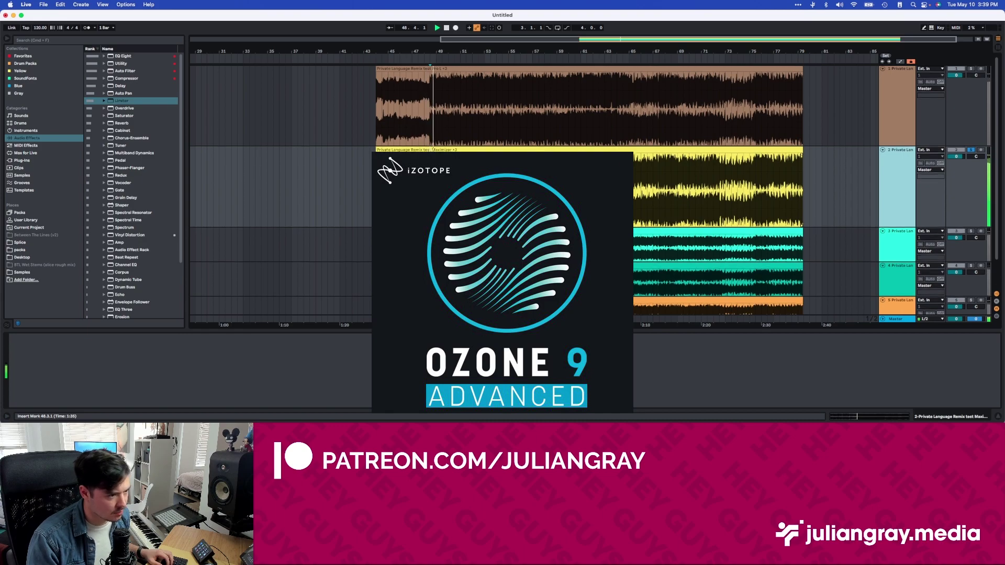
scroll(594, 188, "down", 2)
left_click(900, 221)
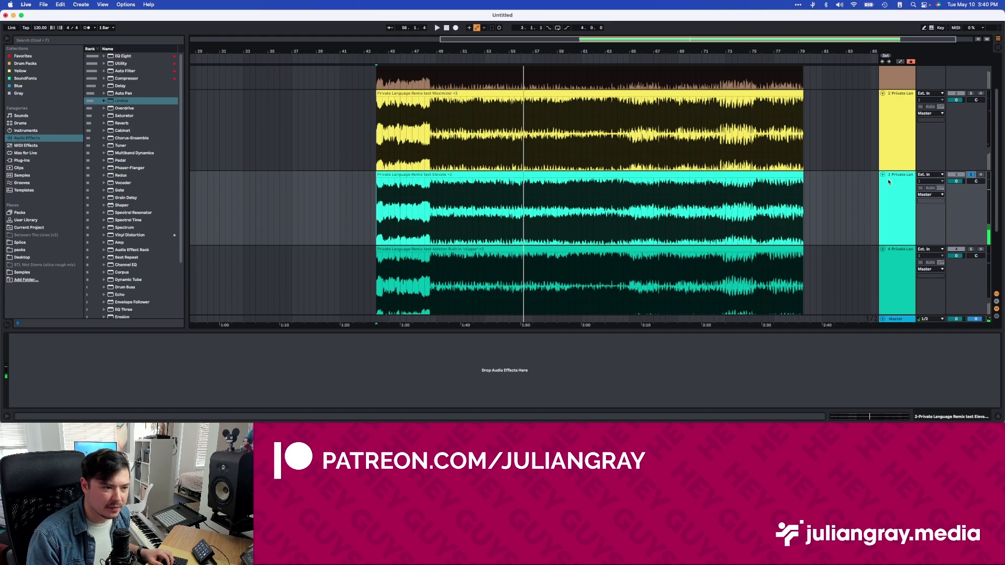
- Audition the cyan third track, jumping between bars 44 and 48, then select track 4 and stop
key("space")
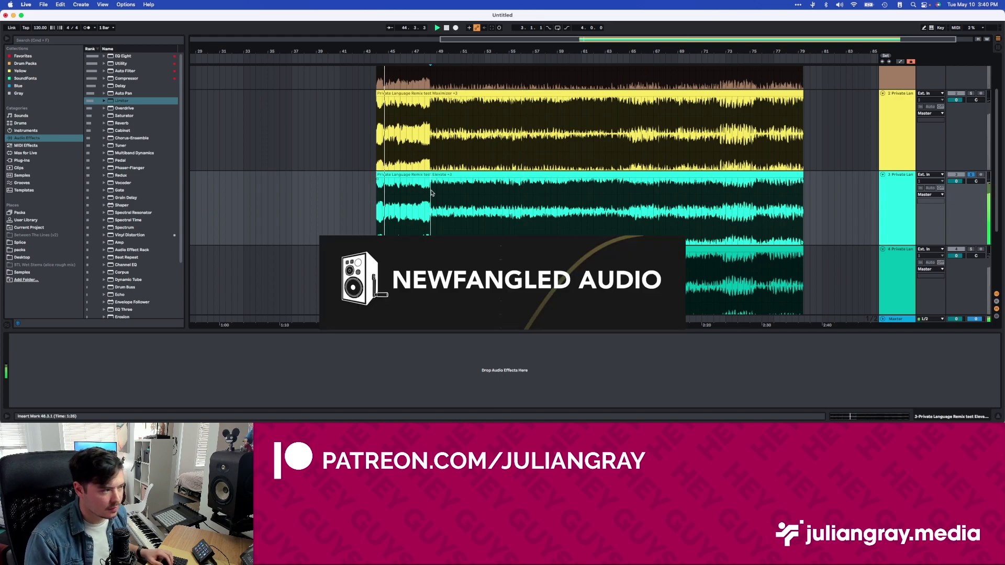
scroll(433, 193, "down", 3)
left_click(433, 194)
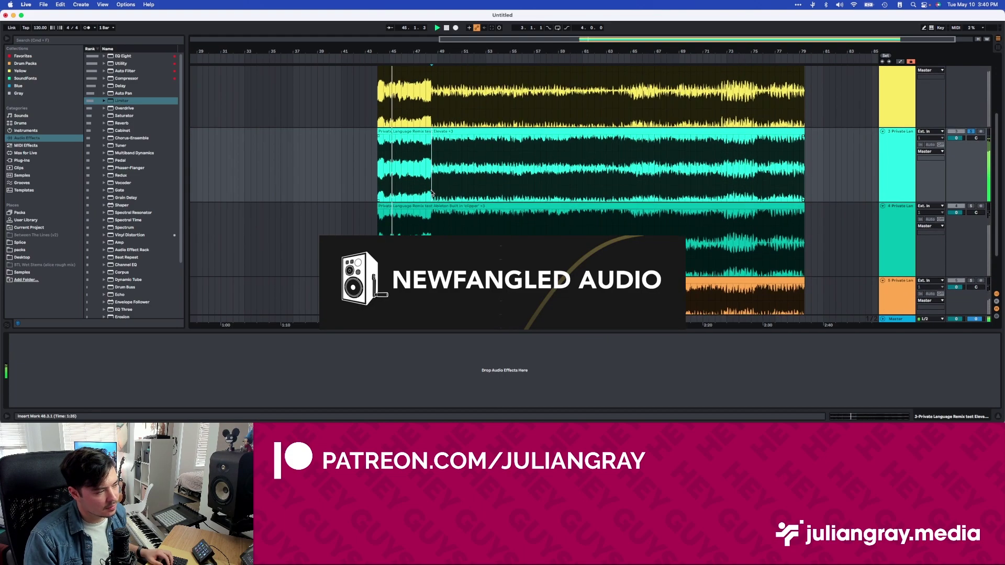
left_click(380, 184)
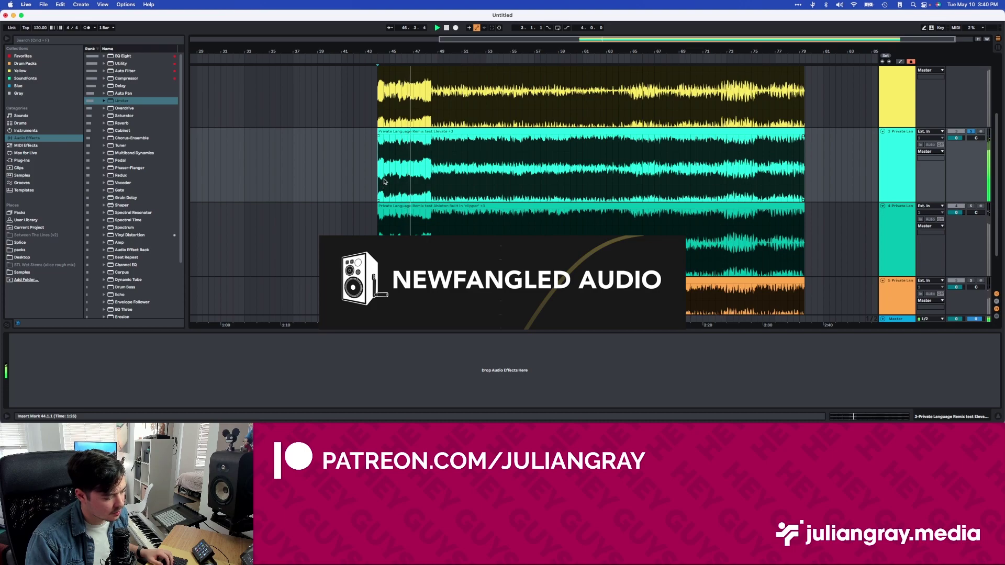
left_click(431, 169)
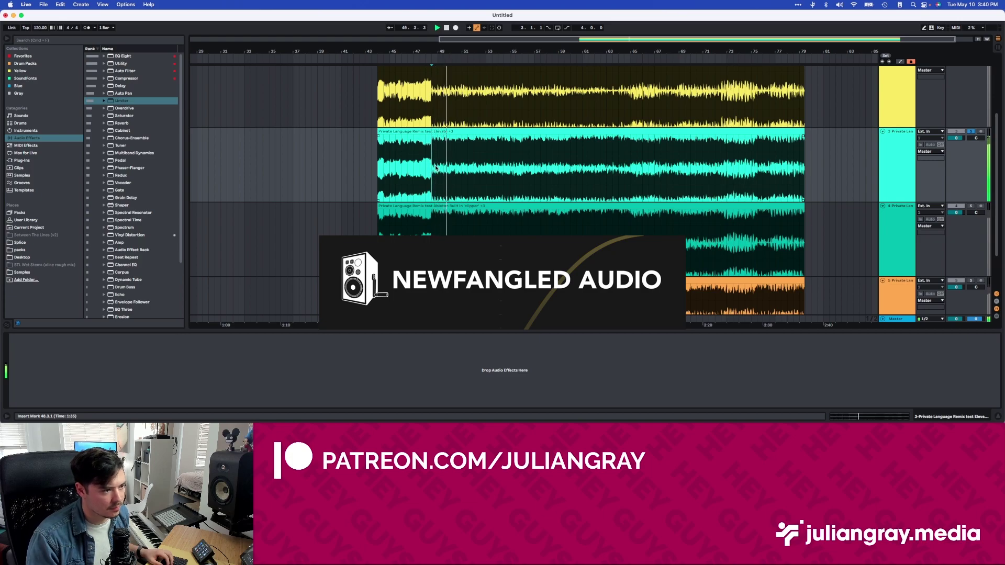
scroll(435, 169, "up", 3)
scroll(435, 168, "down", 3)
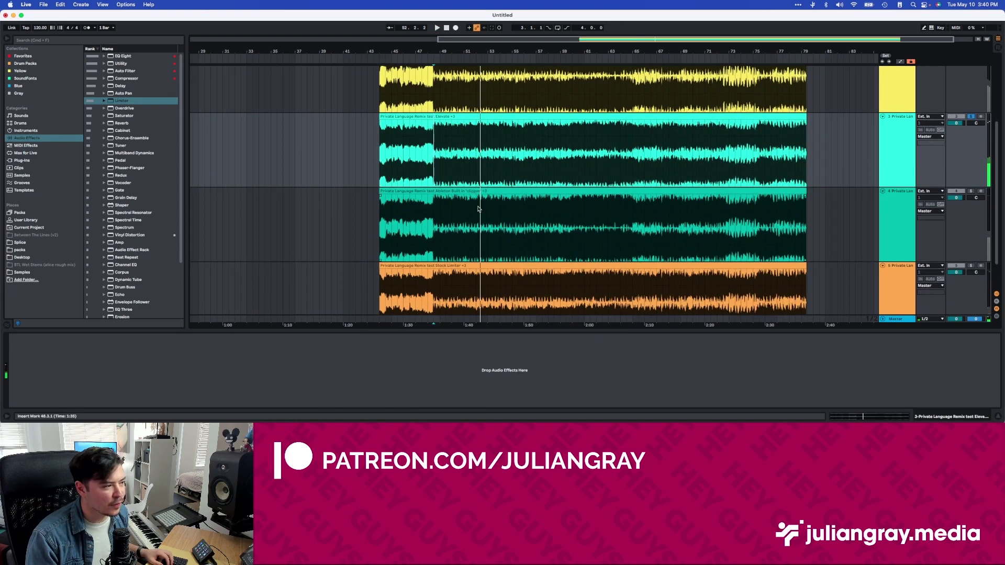
left_click(383, 214)
key("space")
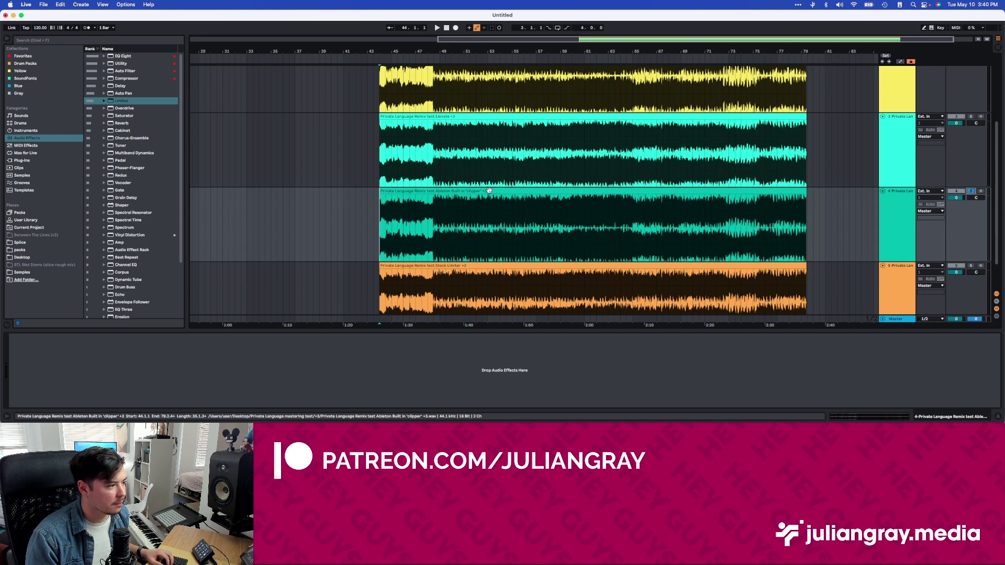
- Move the orange track above the teal clipper track during playback
scroll(957, 262, "down", 2)
key("space")
left_click_drag(896, 261, 897, 186)
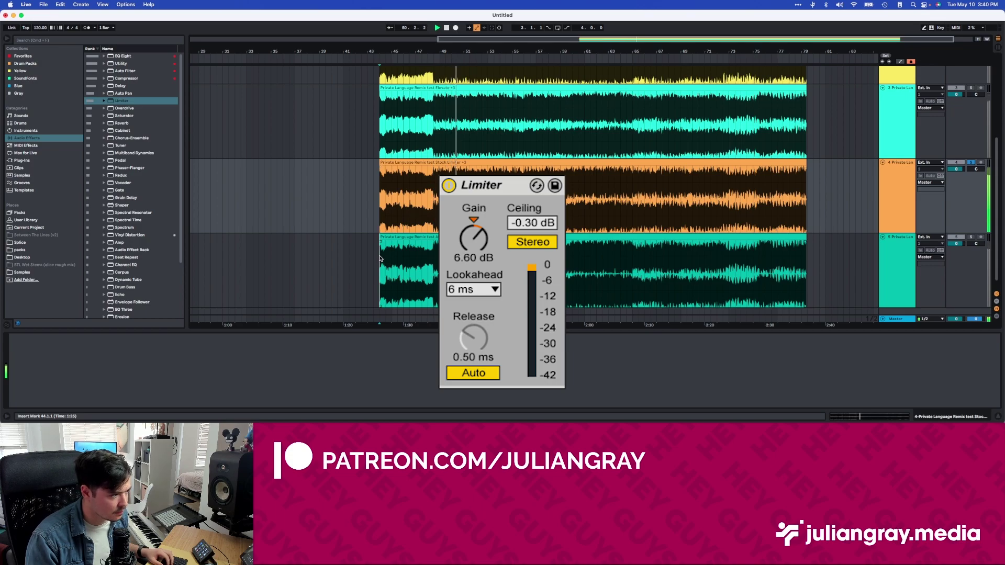
- Select and solo the teal clipper track, then stop playback back at bar 44
key("Down")
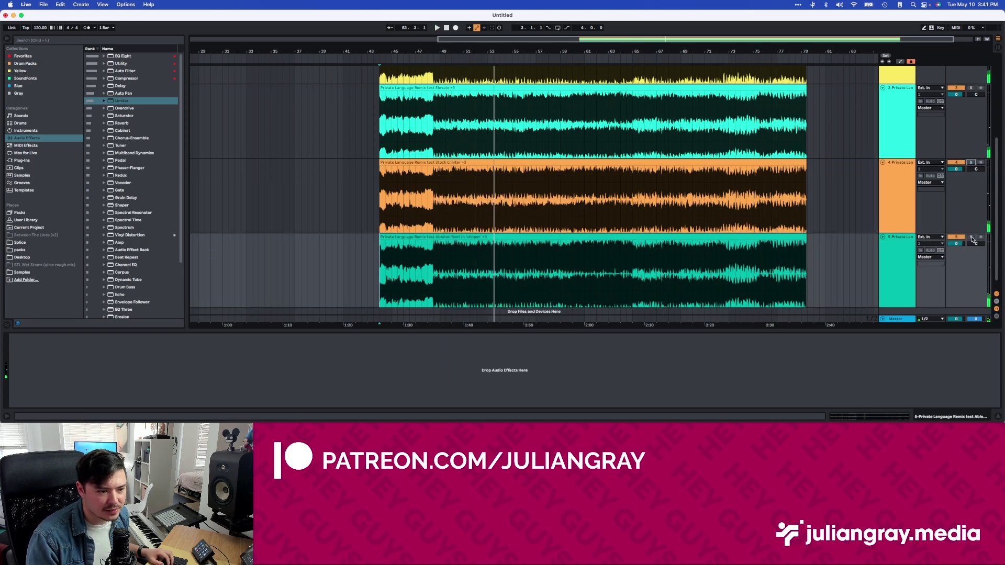
left_click(971, 237)
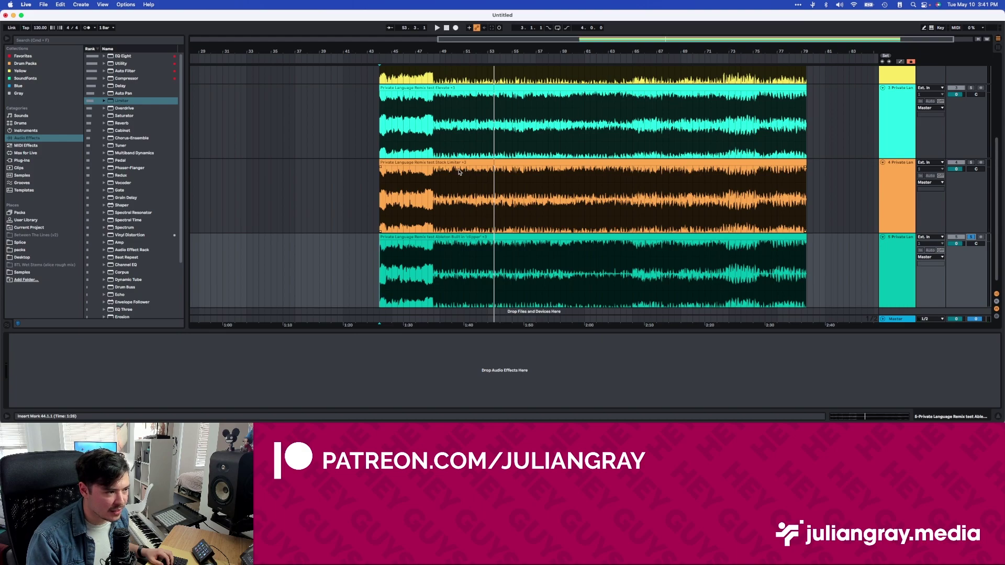
scroll(469, 175, "up", 5)
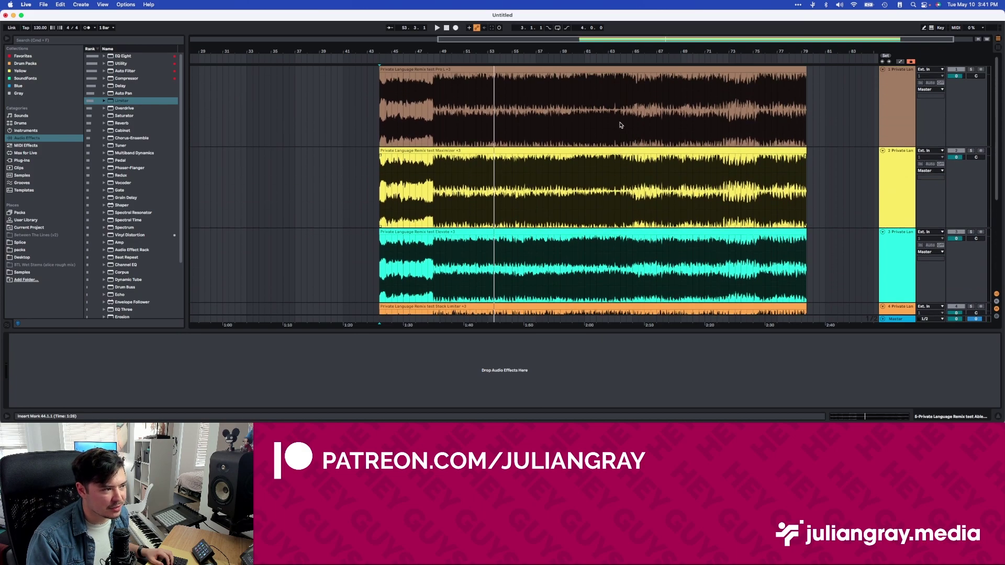
scroll(570, 212, "down", 5)
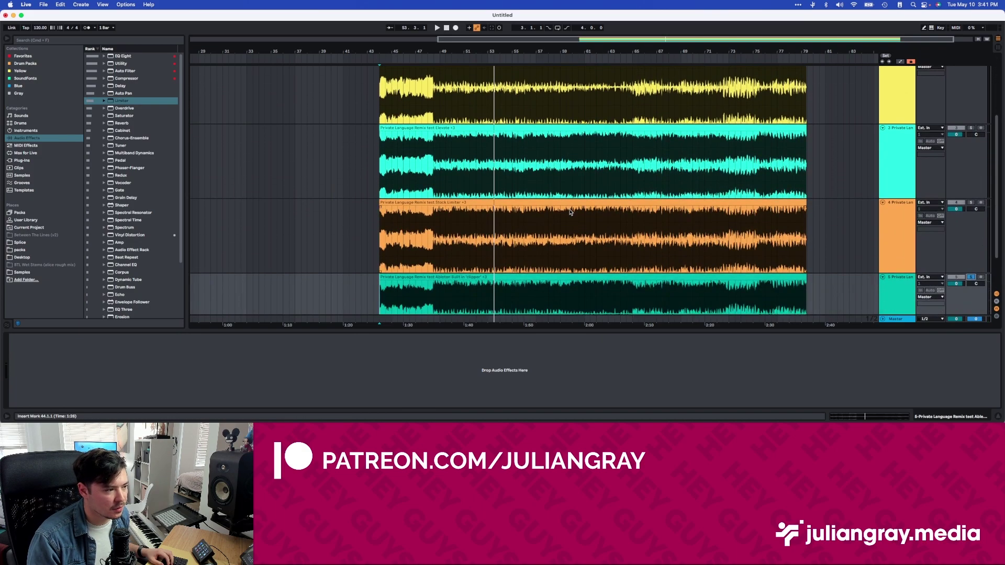
key("space")
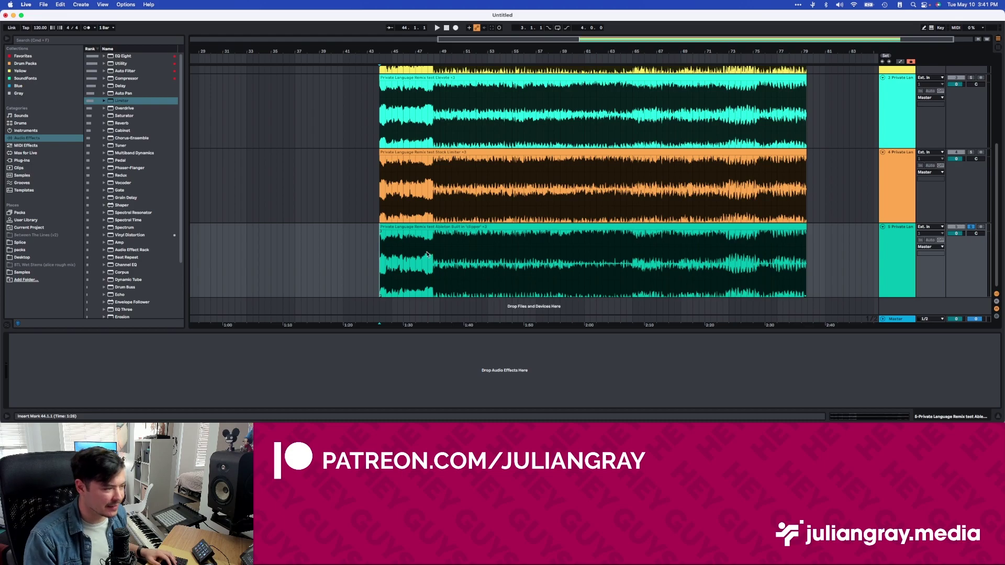
- Play the clipper track from bar 44 zoomed in, mark bar 65, then zoom out to the whole clips
key("space")
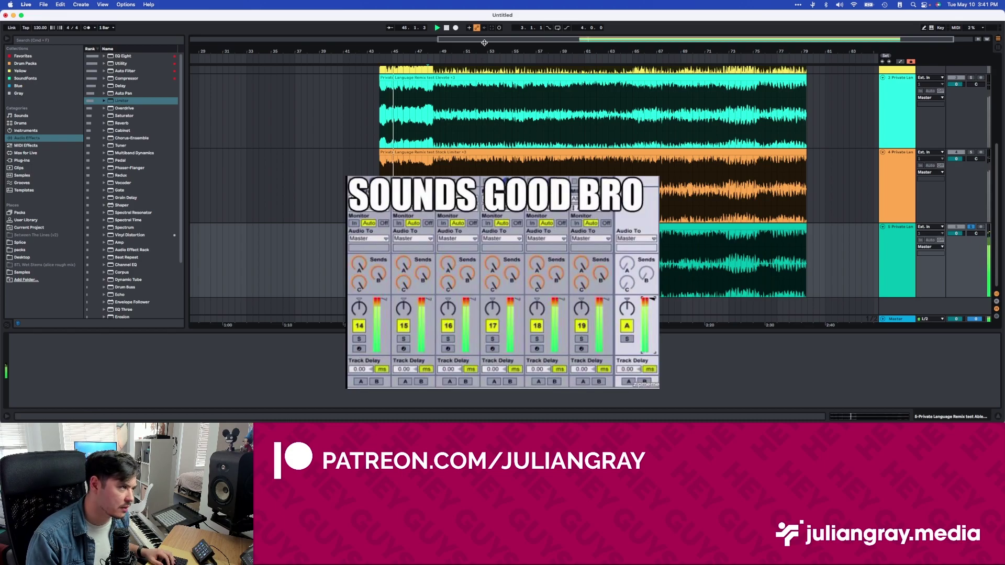
key("plus")
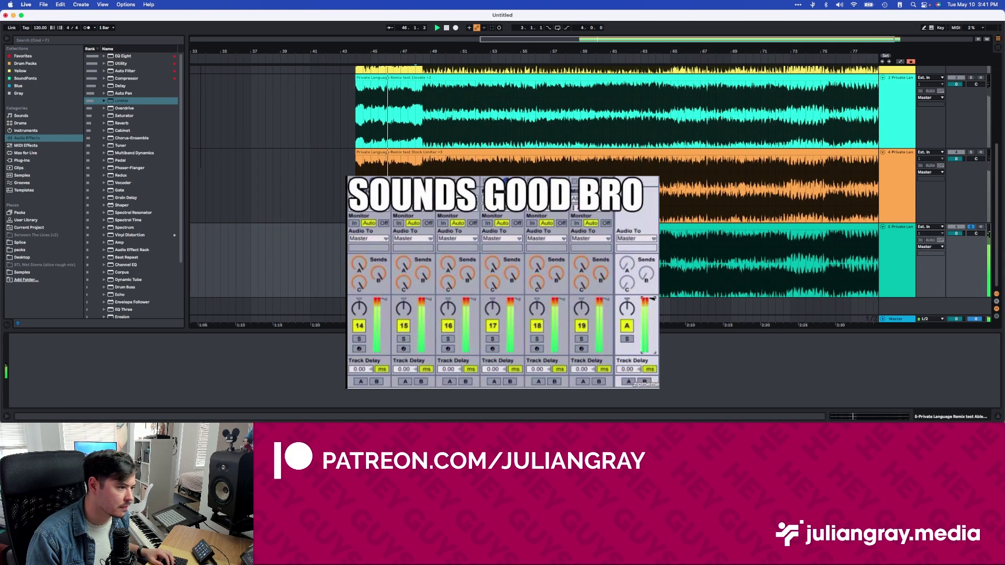
key("plus")
key("plus")
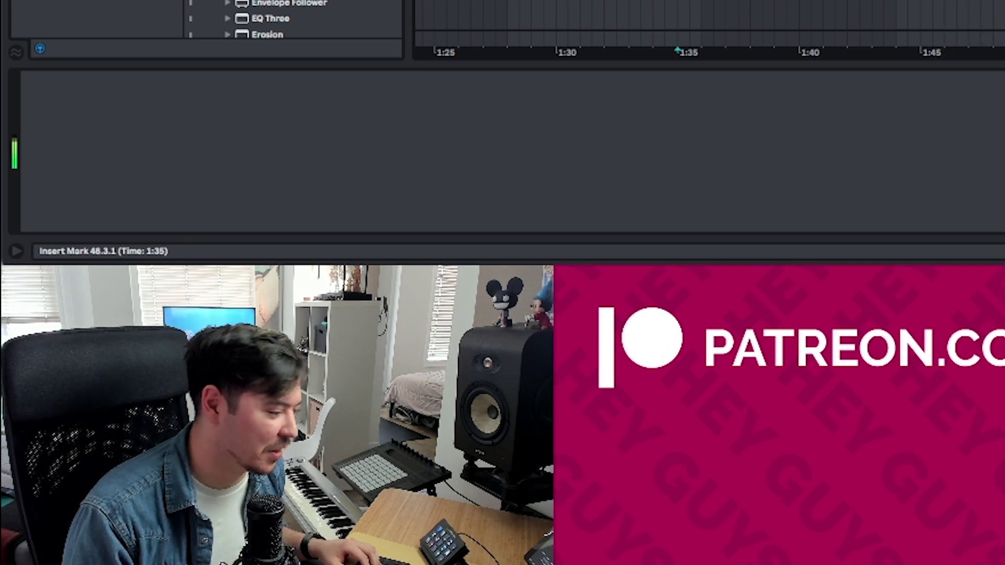
left_click(637, 256)
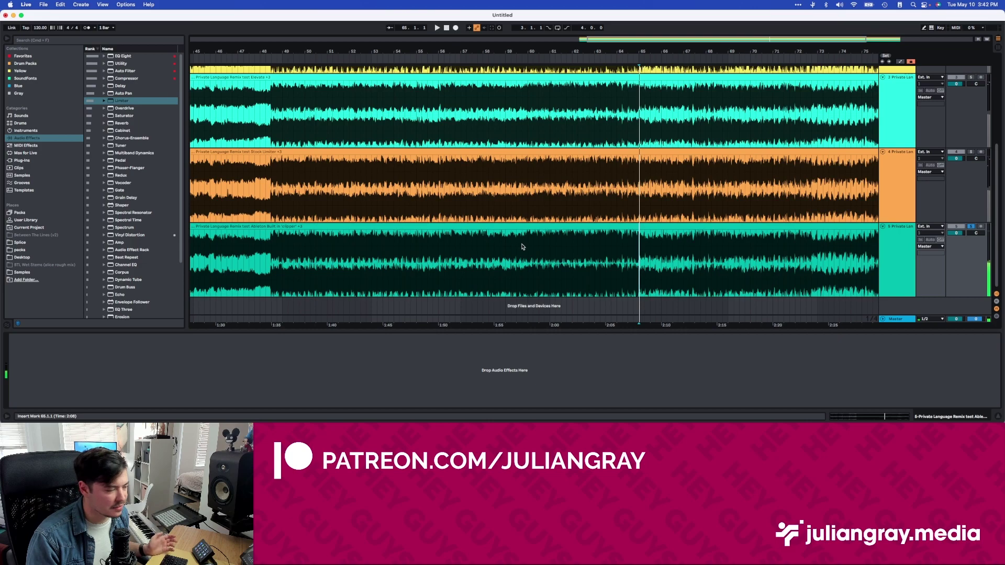
scroll(522, 245, "left", 5)
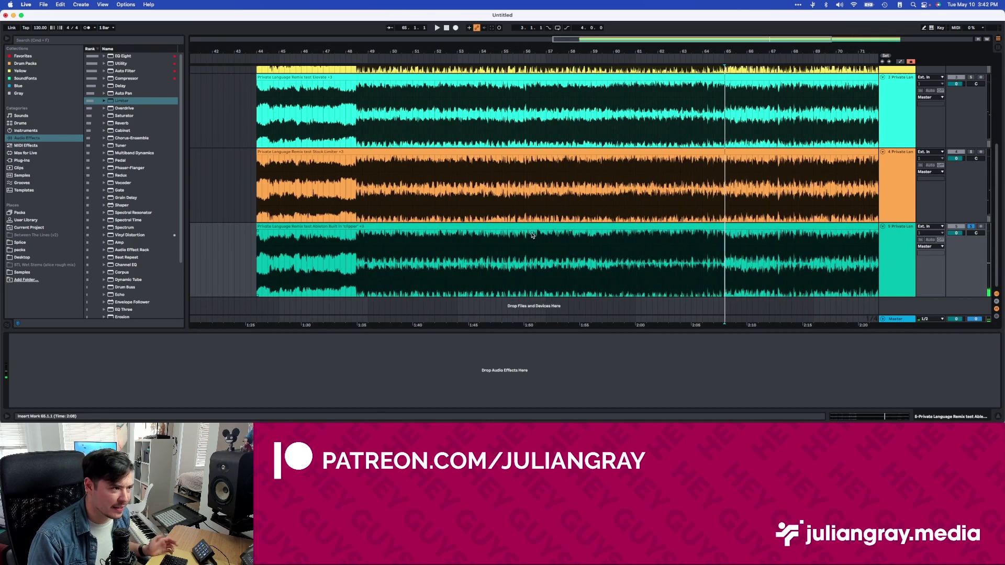
left_click_drag(645, 41, 646, 33)
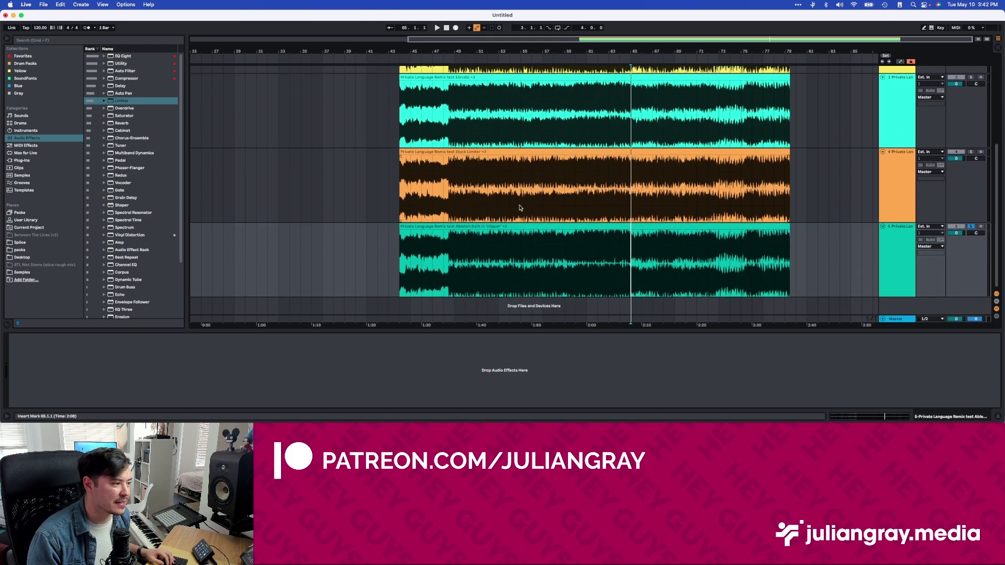
- Play from bar 49 on the Stock Limiter render, then stop and place the insert mark at bar 81
left_click(451, 201)
scroll(451, 201, "up", 3)
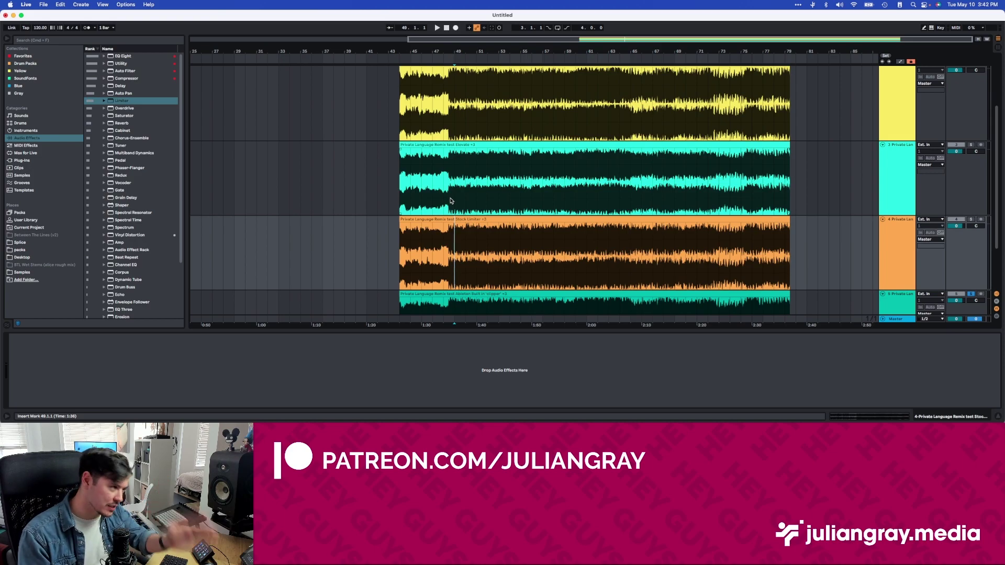
scroll(450, 201, "up", 3)
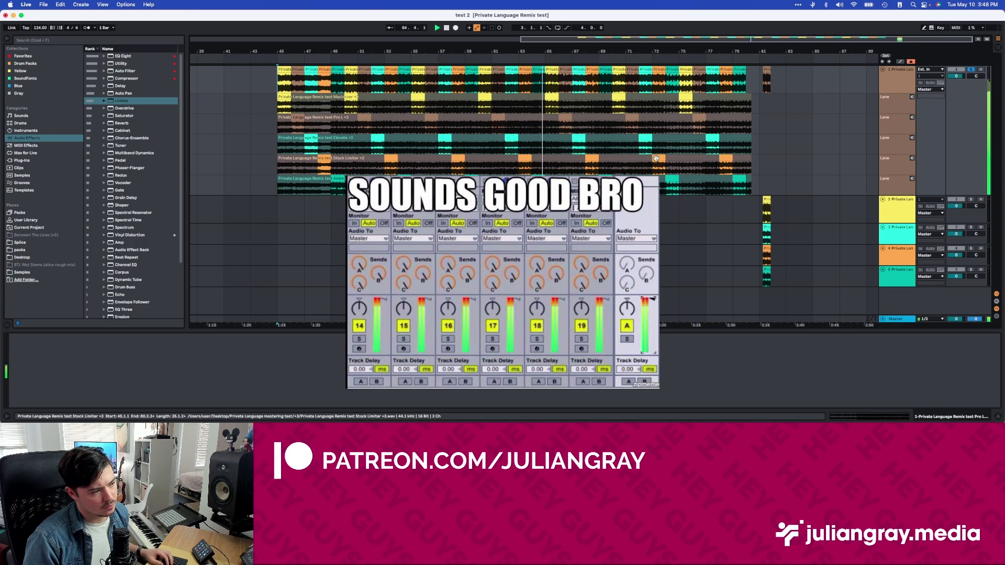
key("space")
left_click(760, 73)
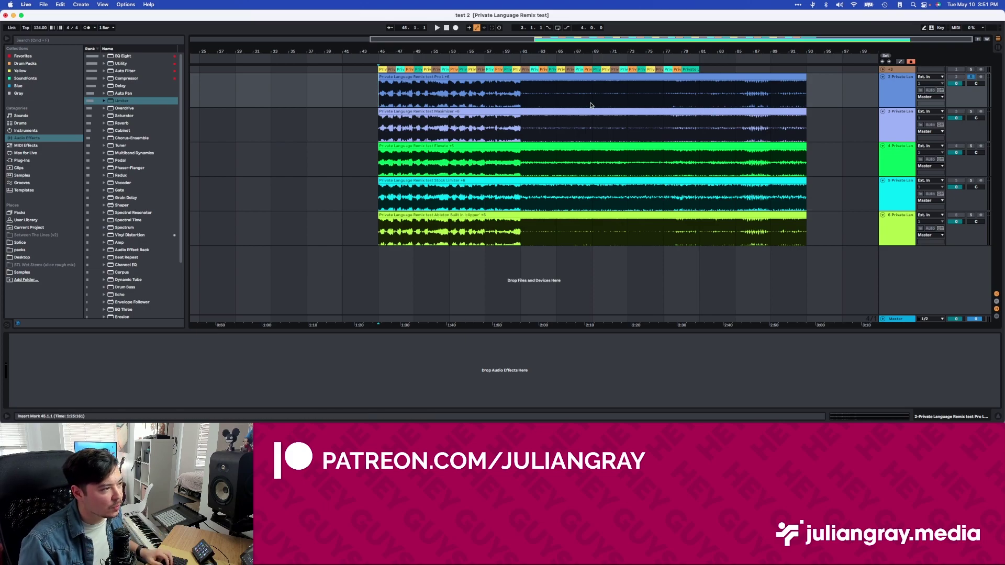
- Start playback of the limiter tracks from bar 61 and select the Maximizer track
key("space")
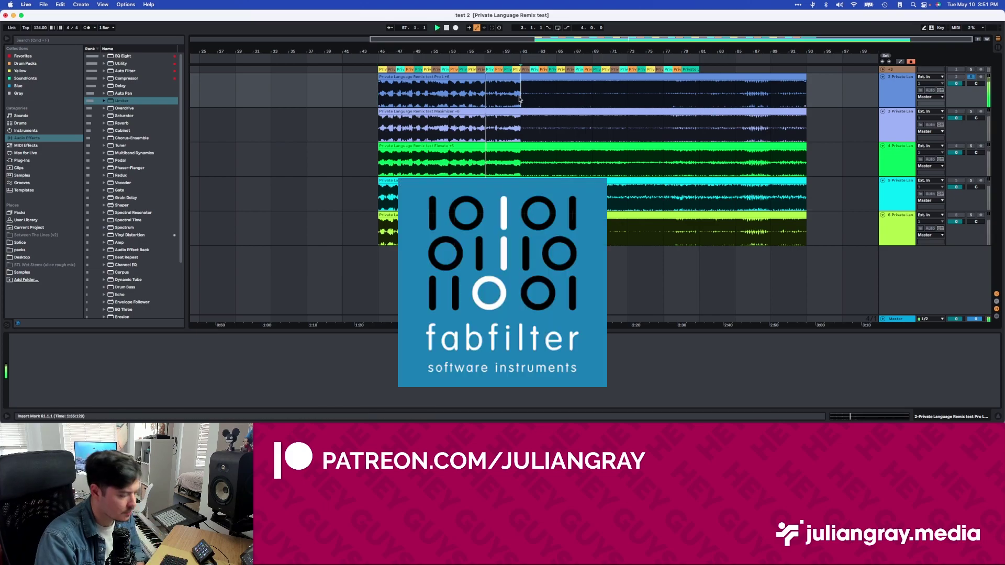
left_click(520, 97)
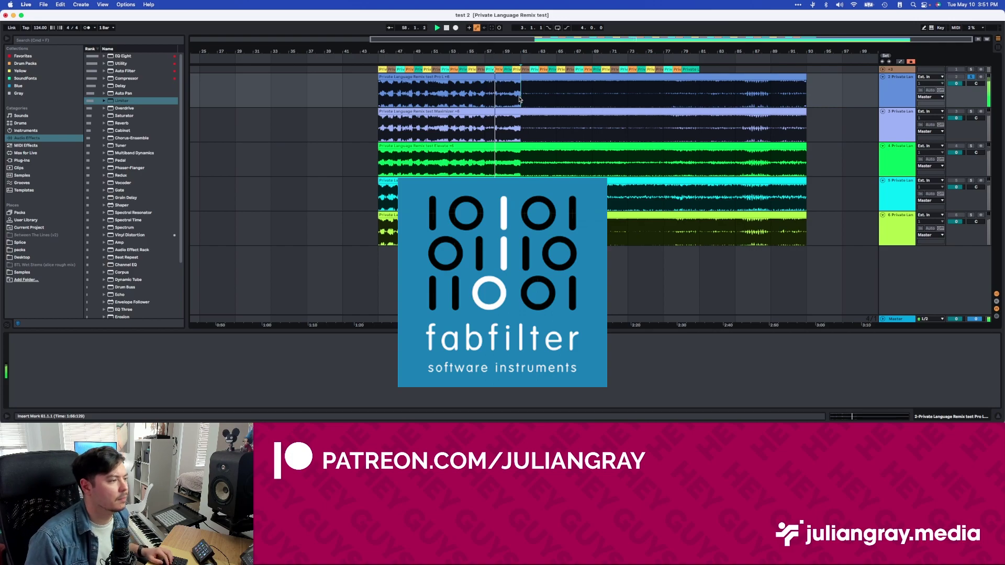
left_click(525, 129)
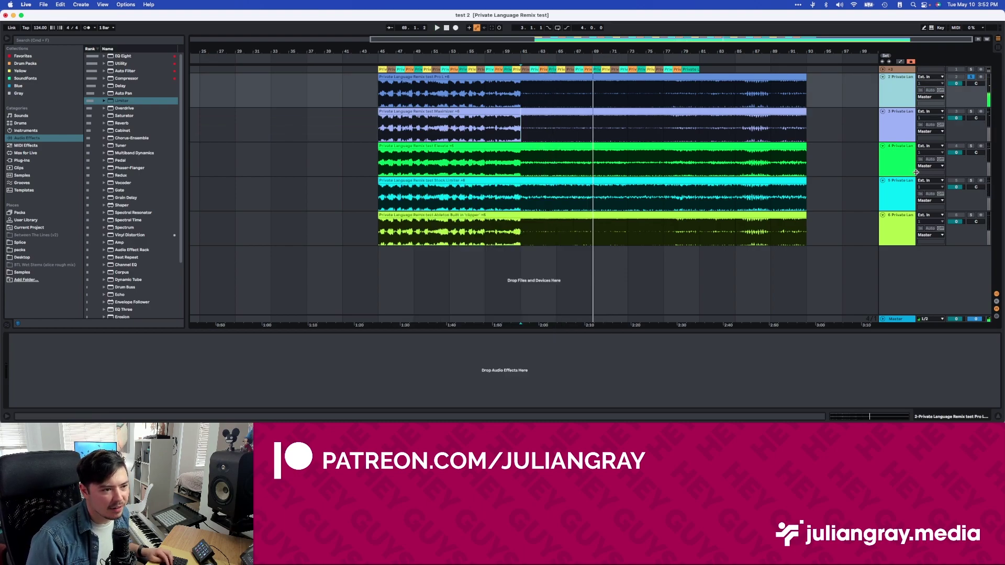
- Select tracks 2–6 together and make them much taller so their waveforms fill the view
left_click(907, 220, "shift")
left_click_drag(897, 107, 877, 154)
left_click_drag(521, 135, 701, 139)
scroll(682, 160, "down", 3)
scroll(682, 160, "up", 5)
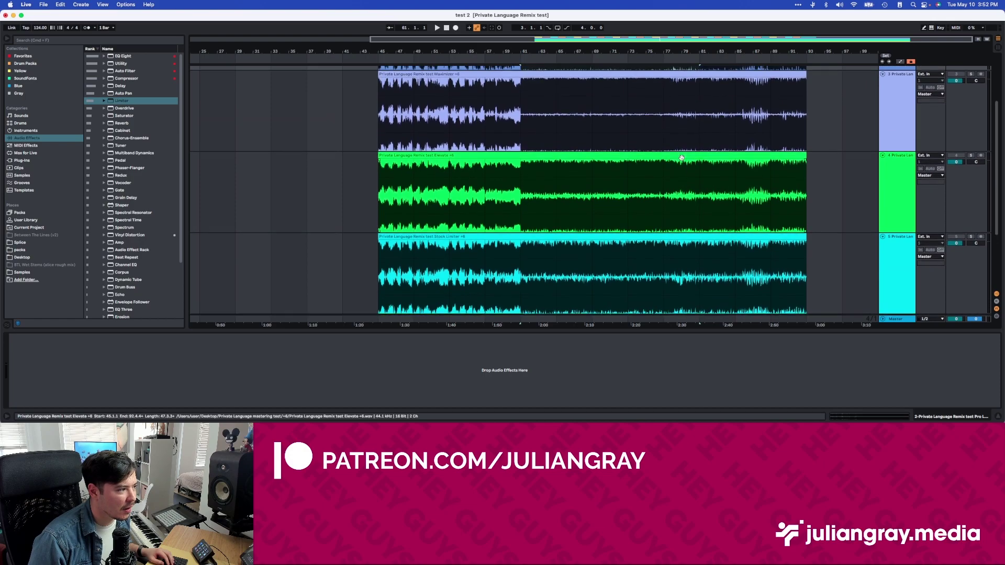
- Play the limiter tracks from bar 53 to compare them, then stop
left_click(453, 182)
scroll(400, 182, "up", 2)
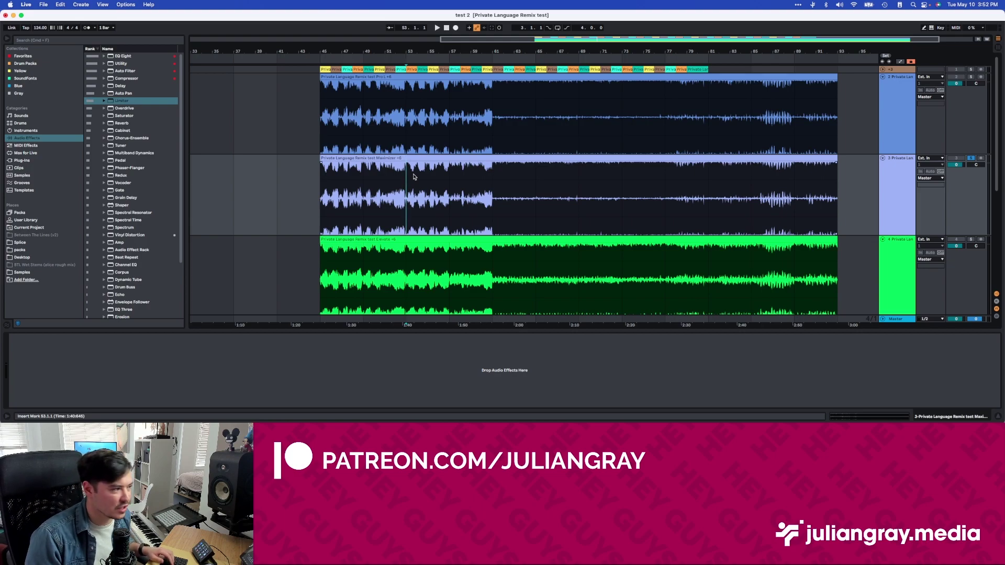
key("space")
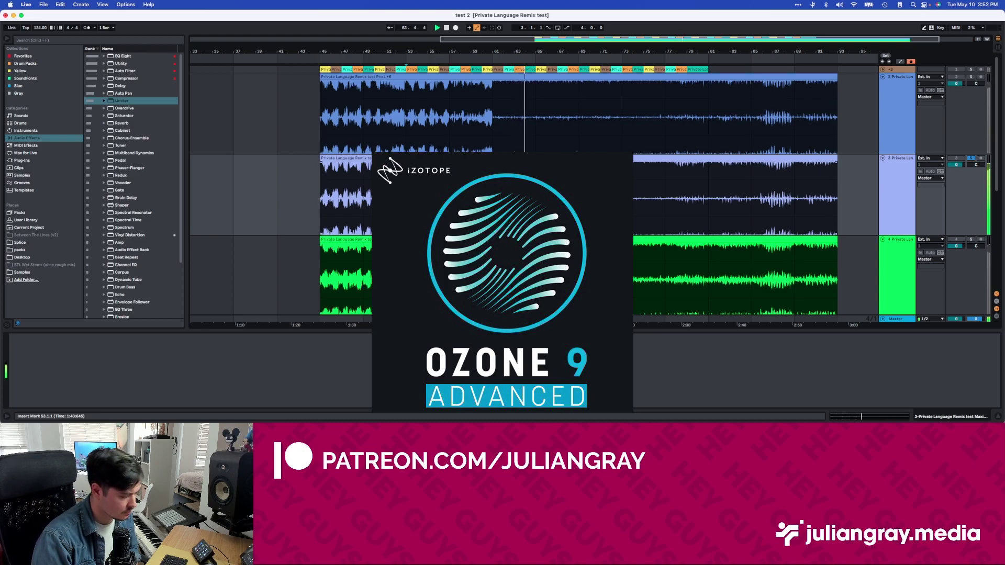
key("space")
scroll(965, 202, "down", 2)
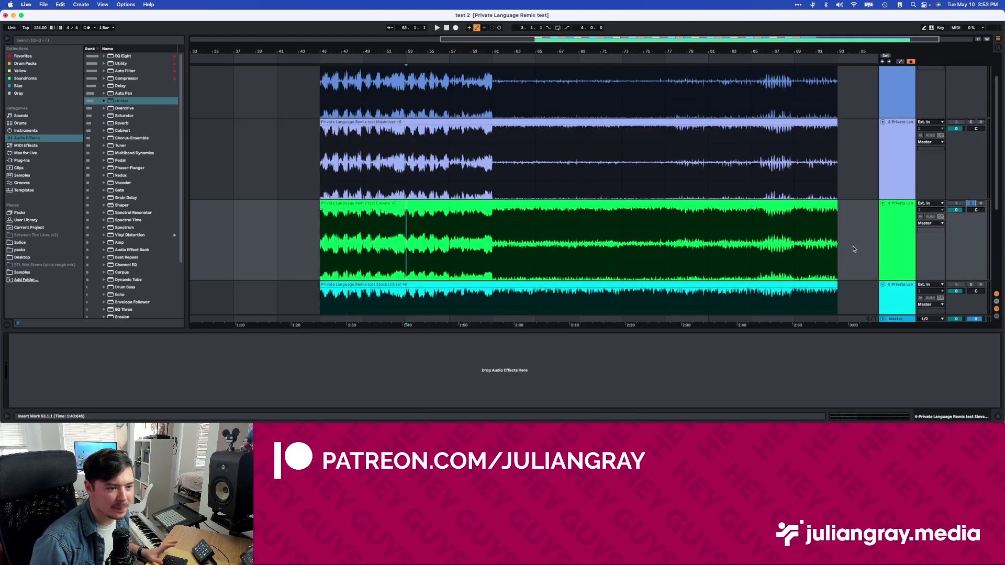
left_click(855, 249)
- Reselect the Elevate track, audition from bar 61, and place the insert mark at bar 69
left_click(409, 226)
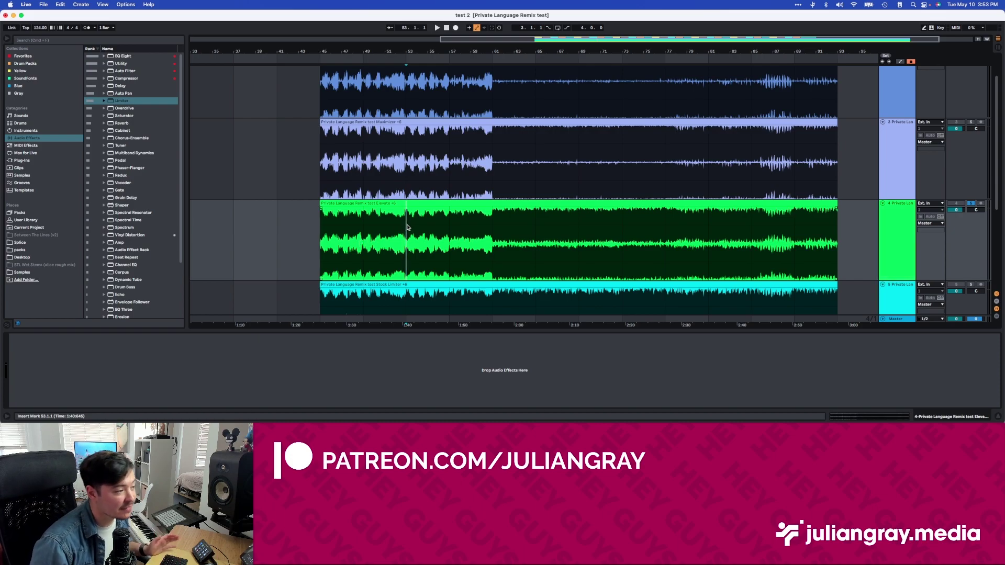
scroll(408, 226, "down", 3)
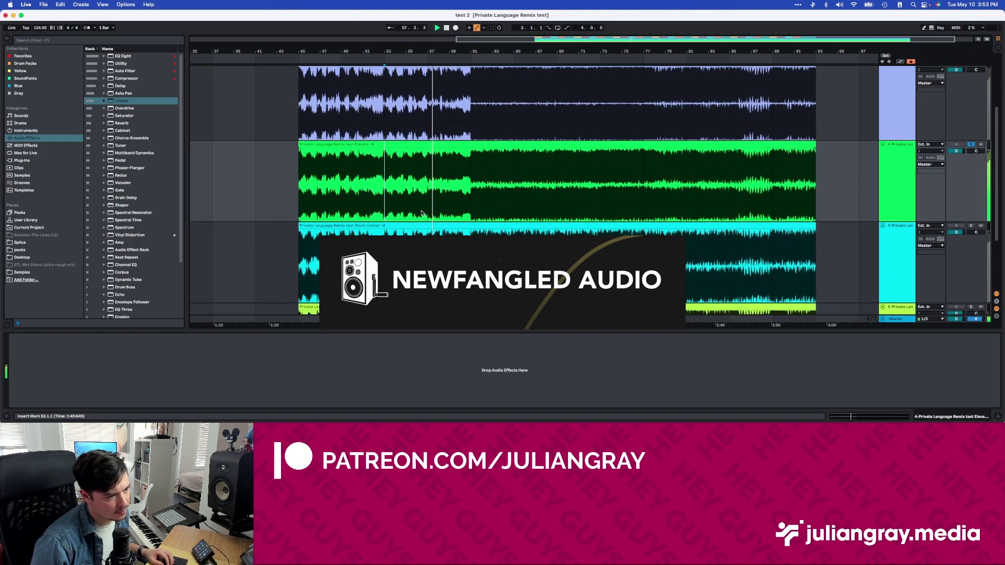
scroll(421, 213, "down", 1)
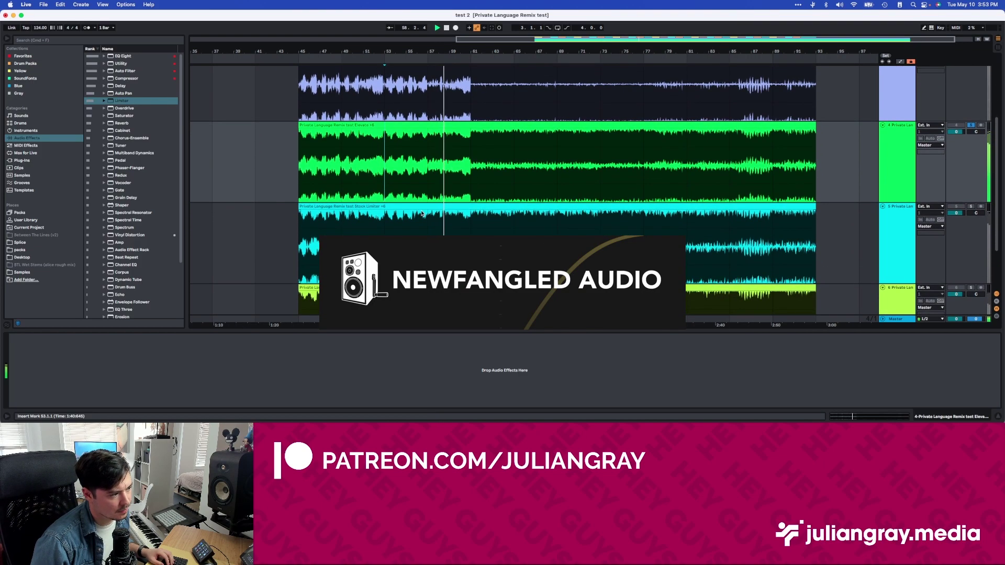
left_click(471, 189)
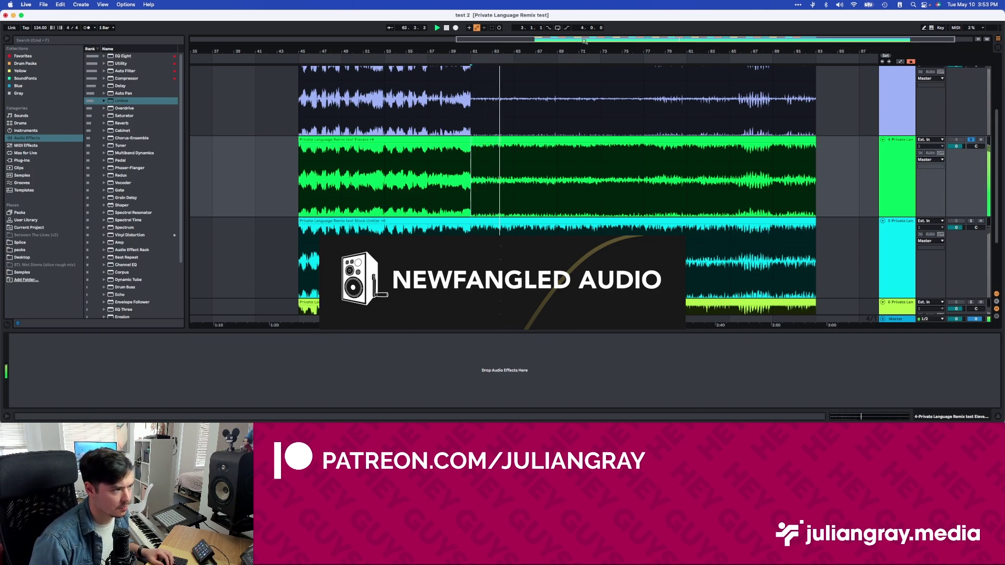
key("plus")
key("minus")
key("space")
left_click(518, 194)
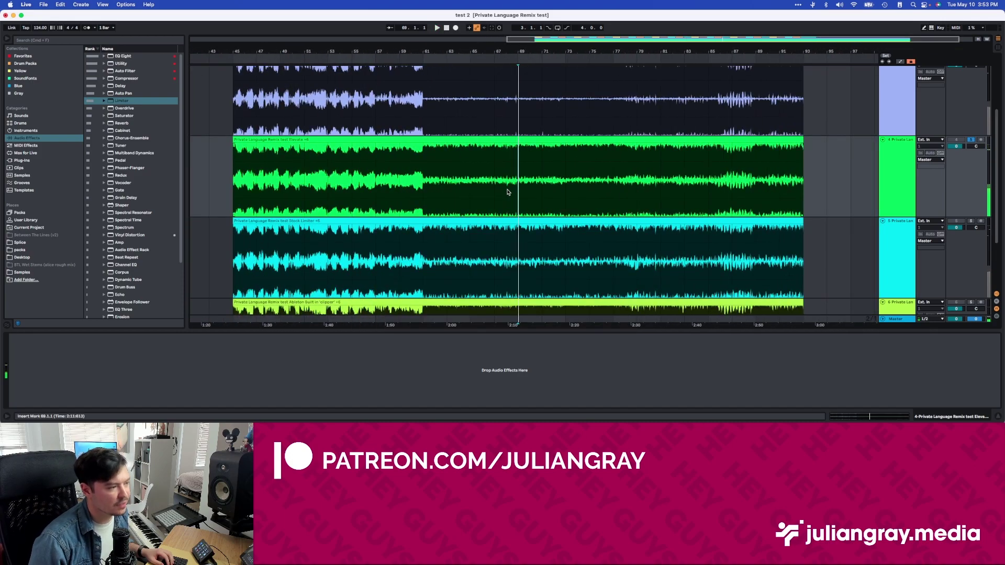
scroll(508, 193, "up", 5)
scroll(508, 193, "down", 5)
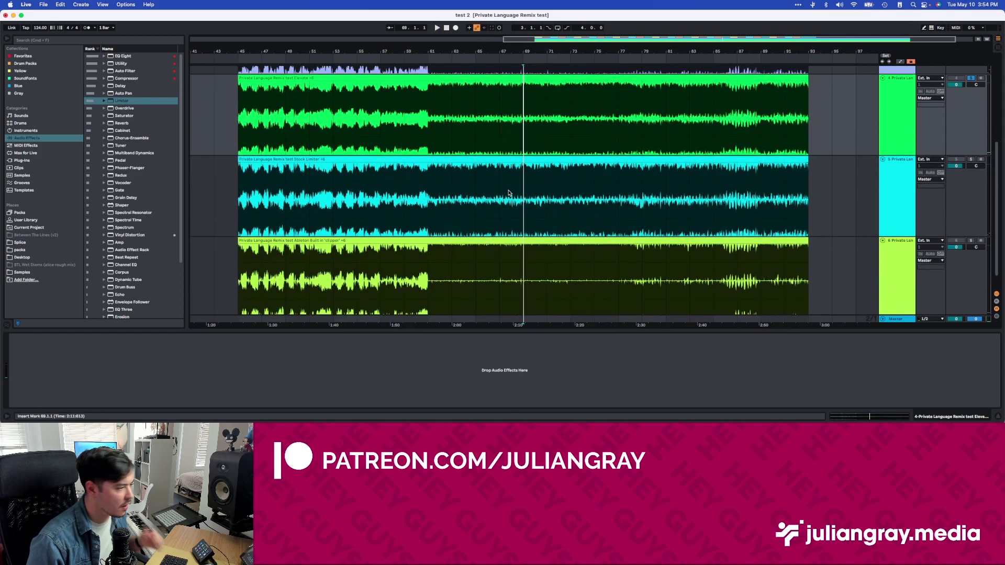
- Set the playback start at bar 53 on the Stock Limiter track
left_click(358, 189)
left_click(334, 189)
scroll(343, 189, "left", 2)
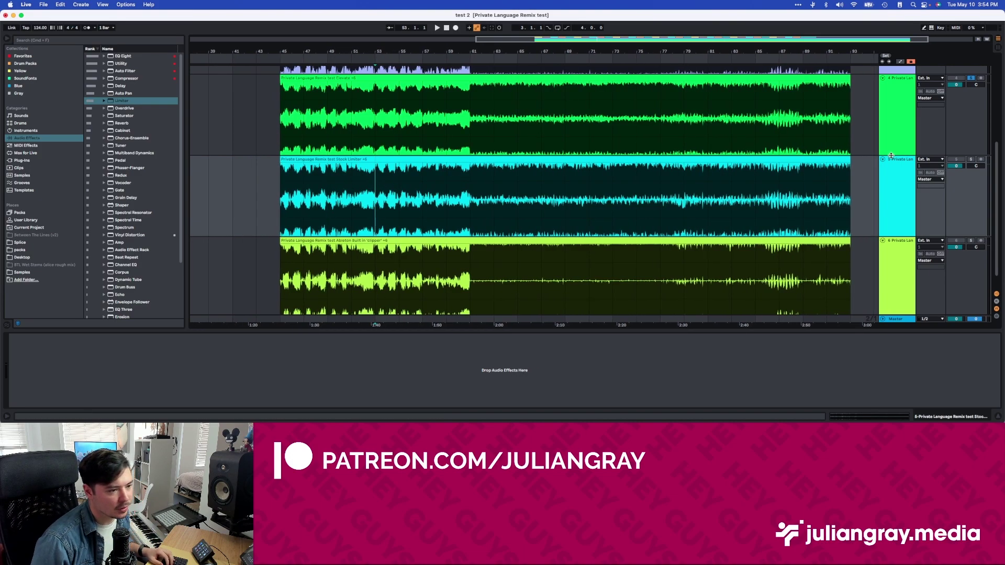
- Solo the Stock Limiter track instead of Elevate, listen, then stop playback
left_click(972, 159)
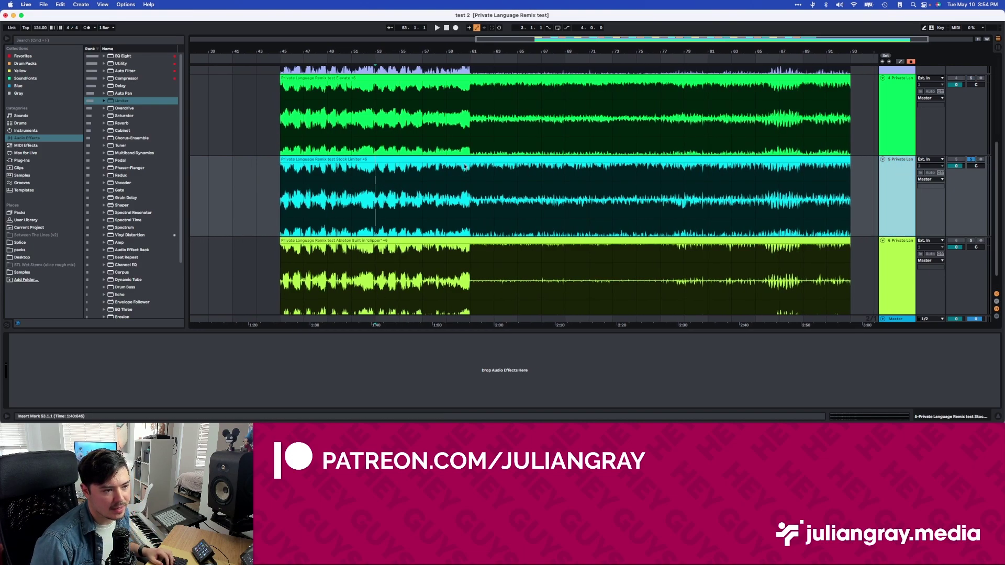
scroll(355, 204, "up", 2)
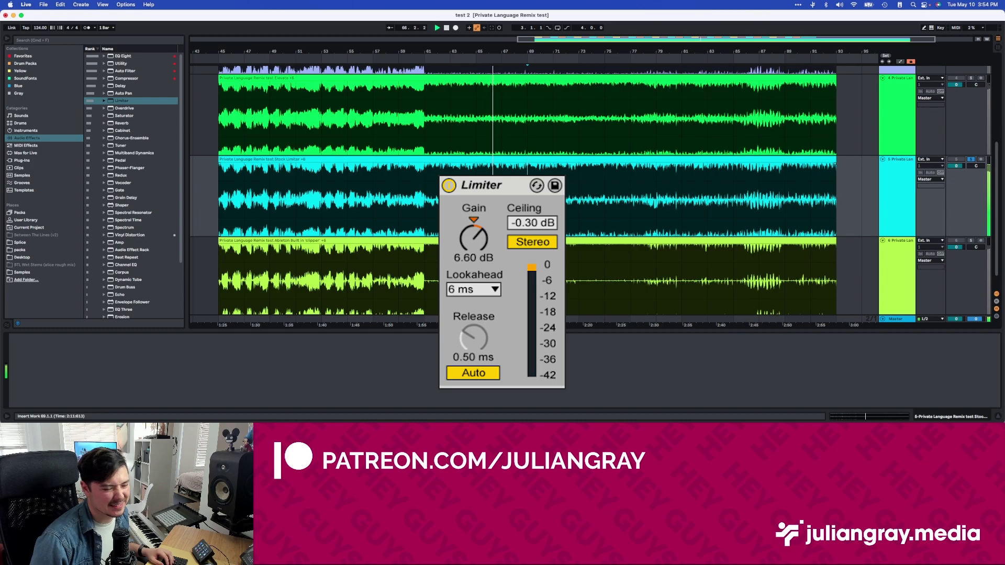
key("space")
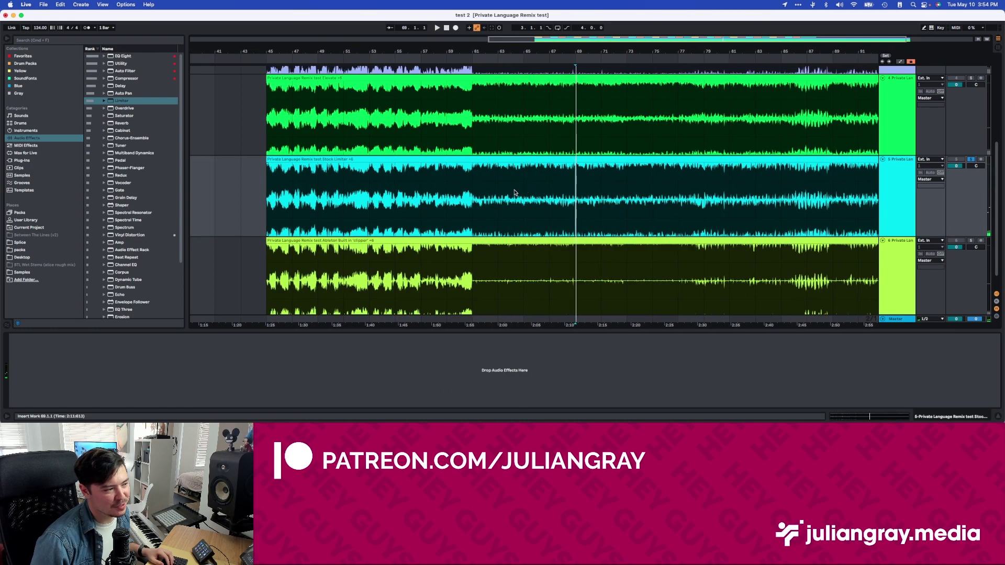
- Place the playback start at bar 61 on the cyan Stock Limiter track
left_click_drag(471, 195, 520, 189)
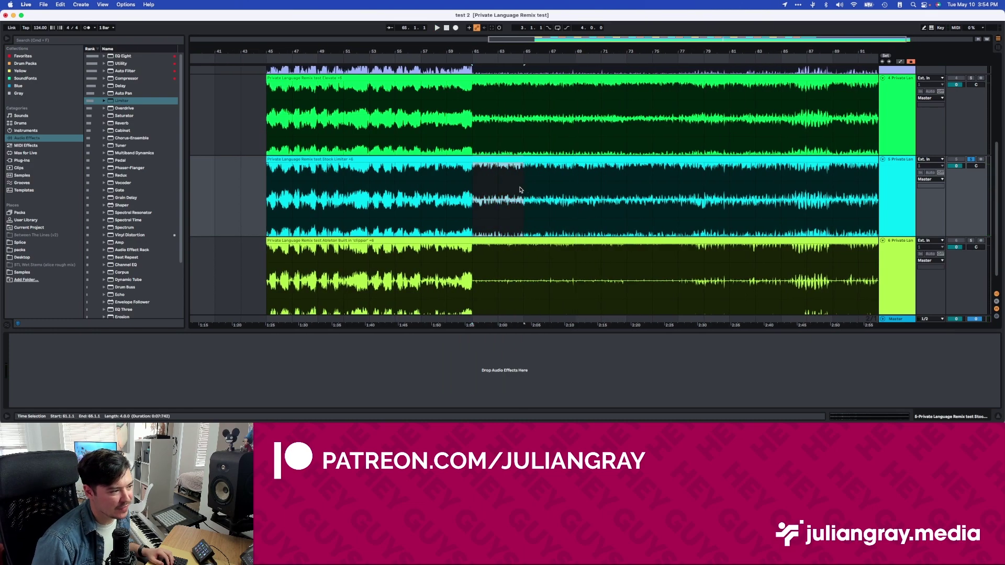
left_click(575, 185)
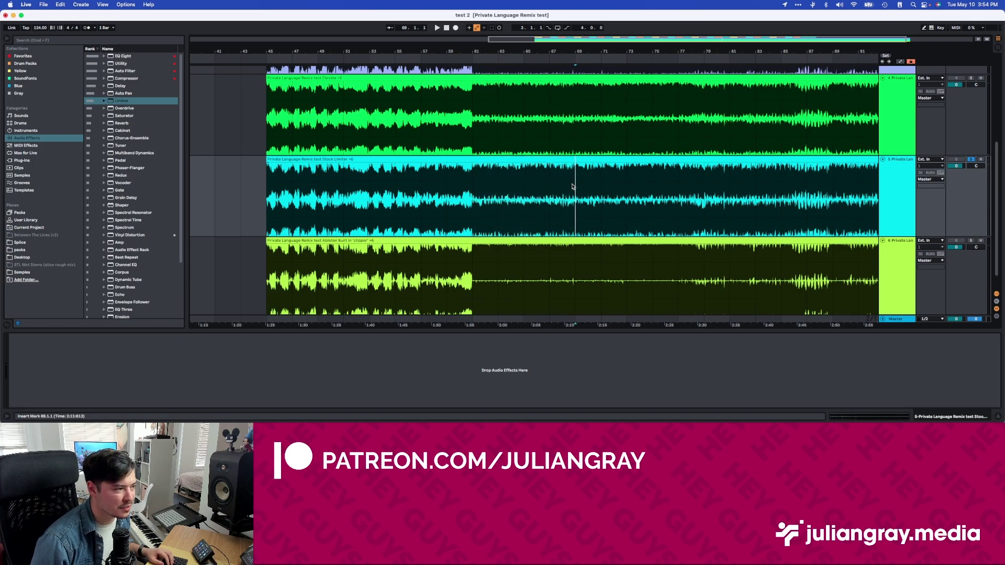
left_click(463, 192)
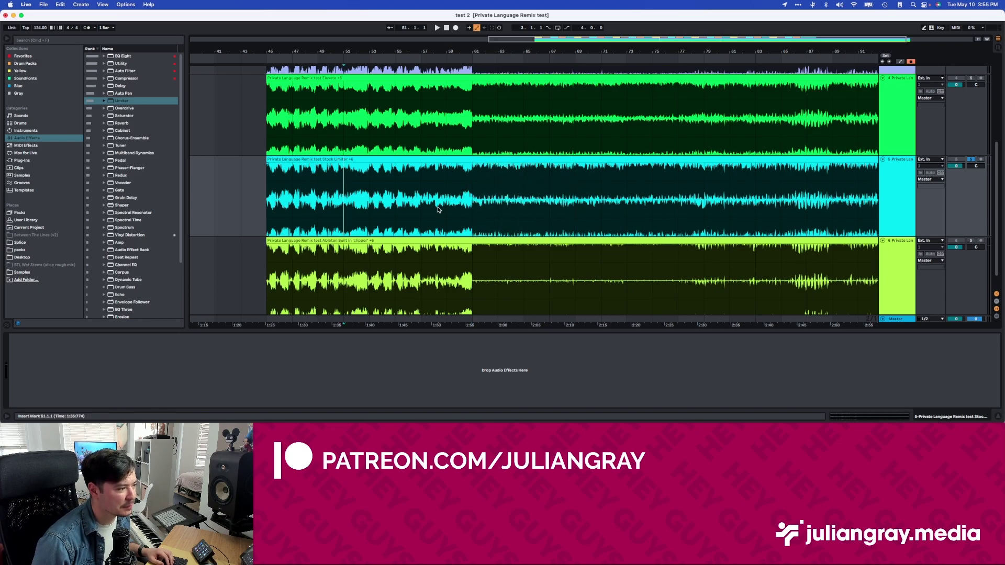
- Try start points at bars 61, 57, 55 and 45 on the cyan and yellow-green tracks, then play from bar 53
scroll(456, 220, "down", 1)
left_click(473, 235)
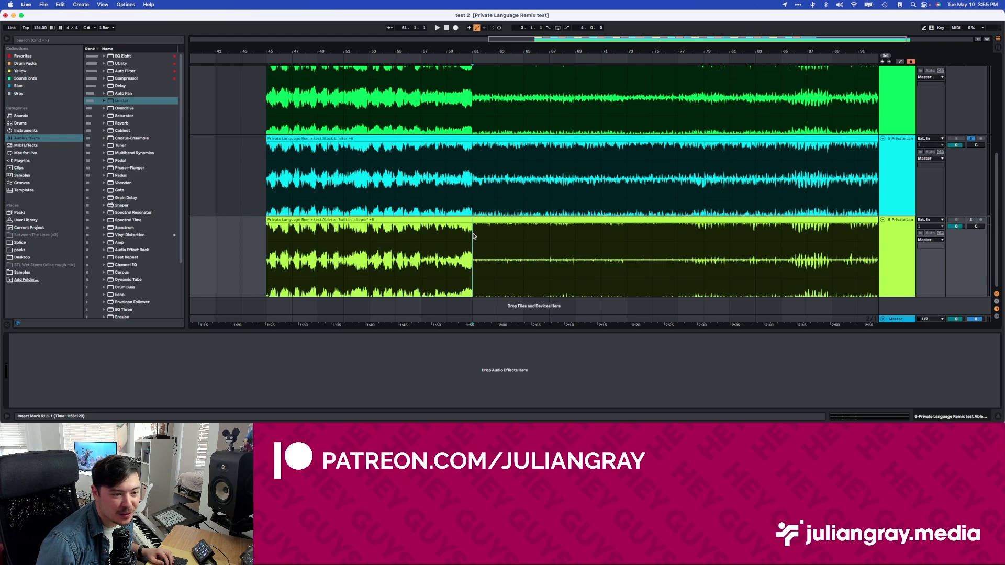
left_click_drag(477, 185, 421, 183)
left_click(416, 270)
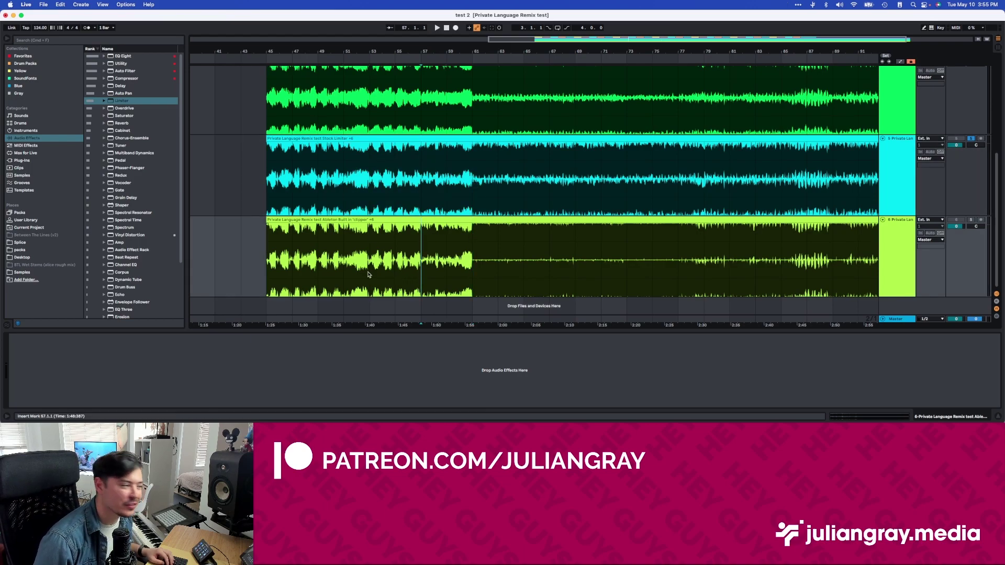
left_click_drag(355, 273, 472, 260)
left_click(473, 259)
left_click_drag(409, 178, 272, 181)
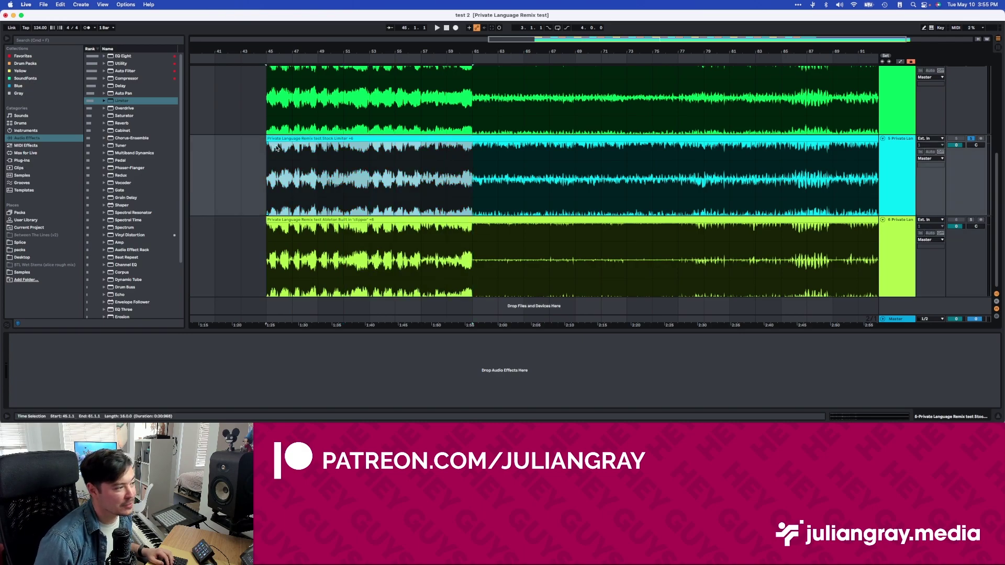
left_click(400, 184)
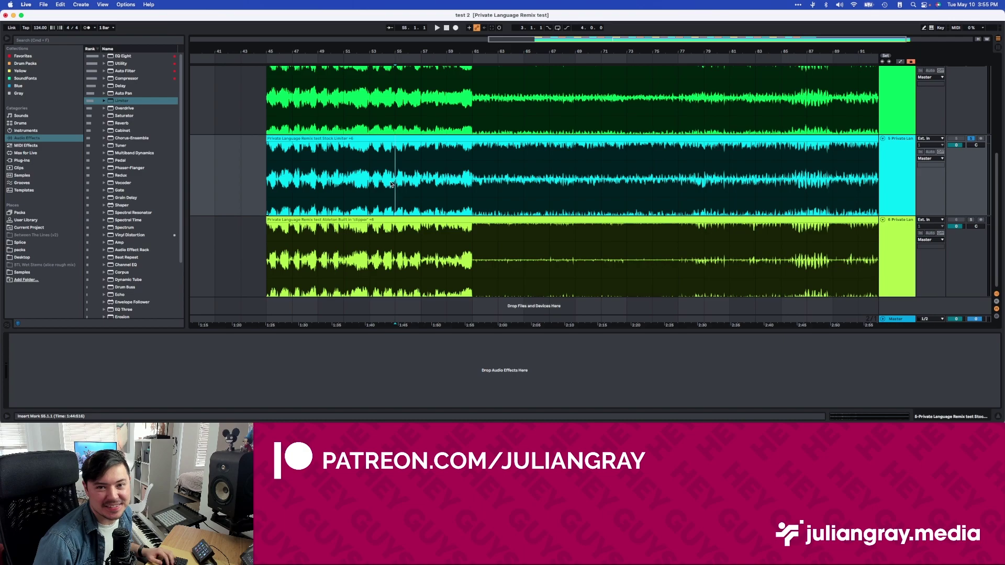
left_click(272, 251)
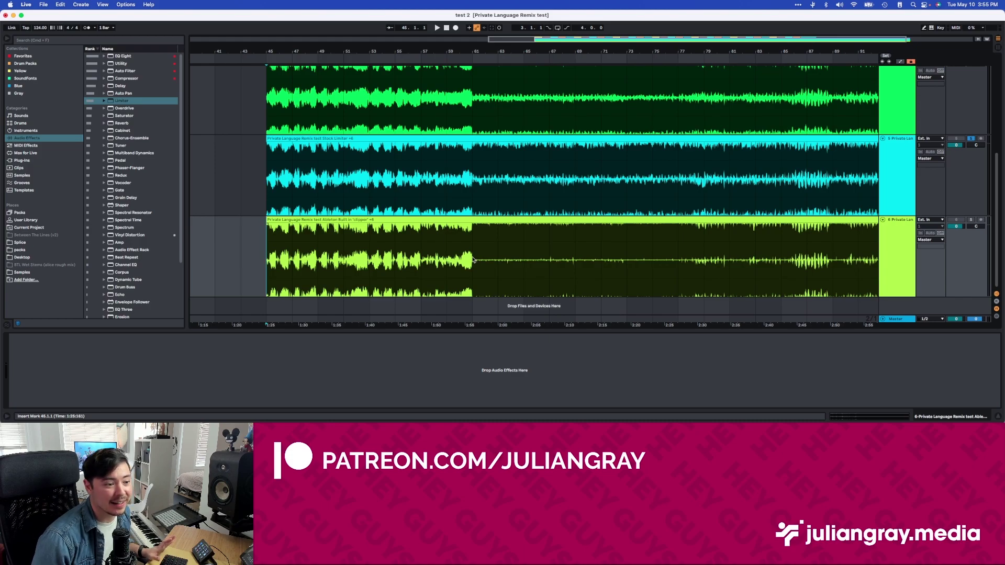
left_click(365, 232)
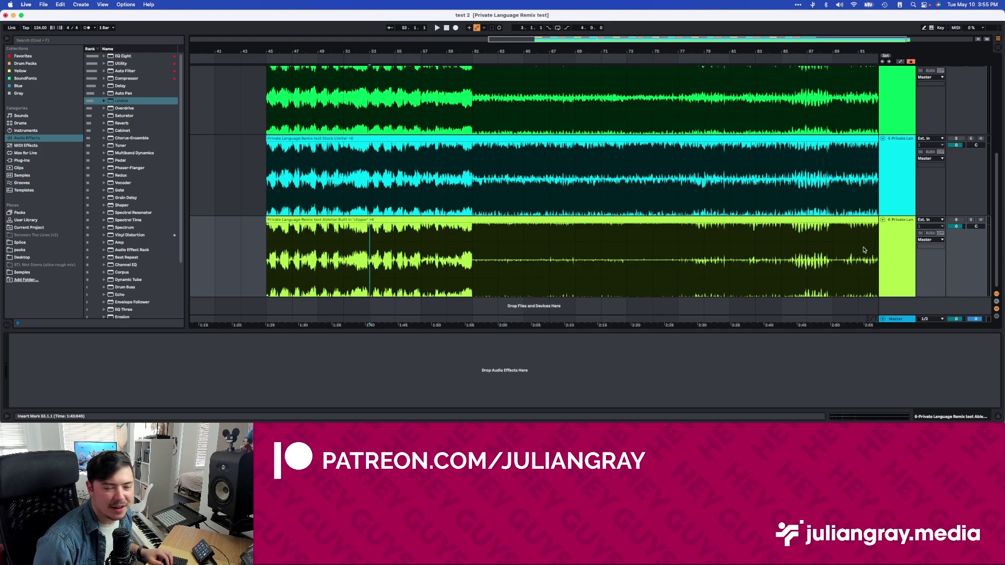
key("space")
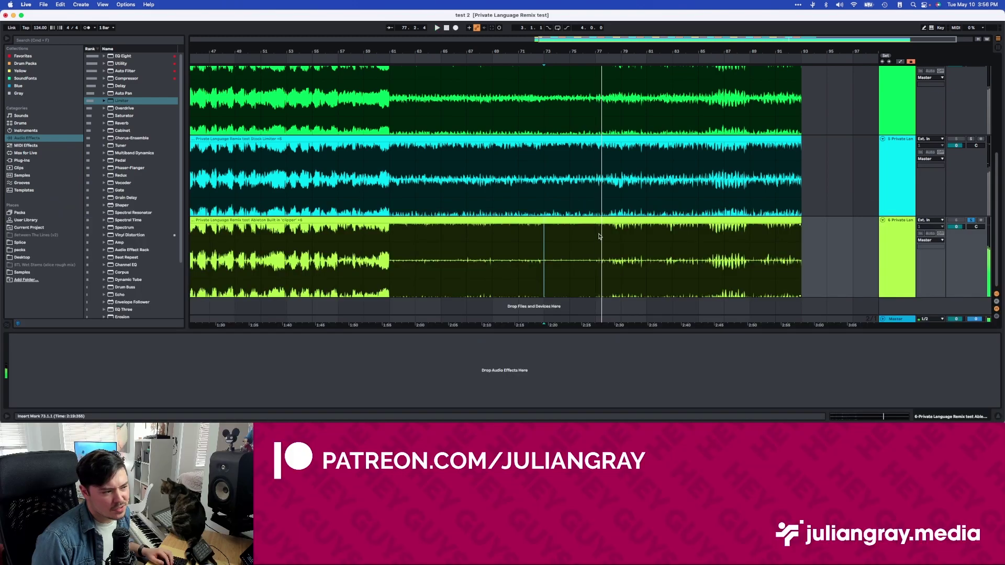
- Stop playback and compare bar 61 across the cyan and yellow-green limiter tracks
key("space")
left_click(570, 238)
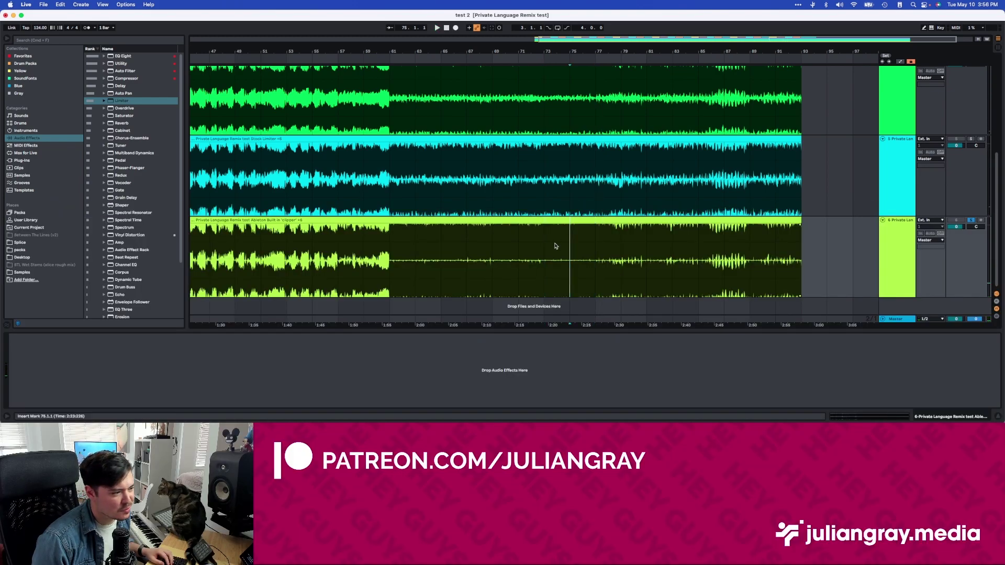
left_click(393, 251)
scroll(397, 251, "up", 2)
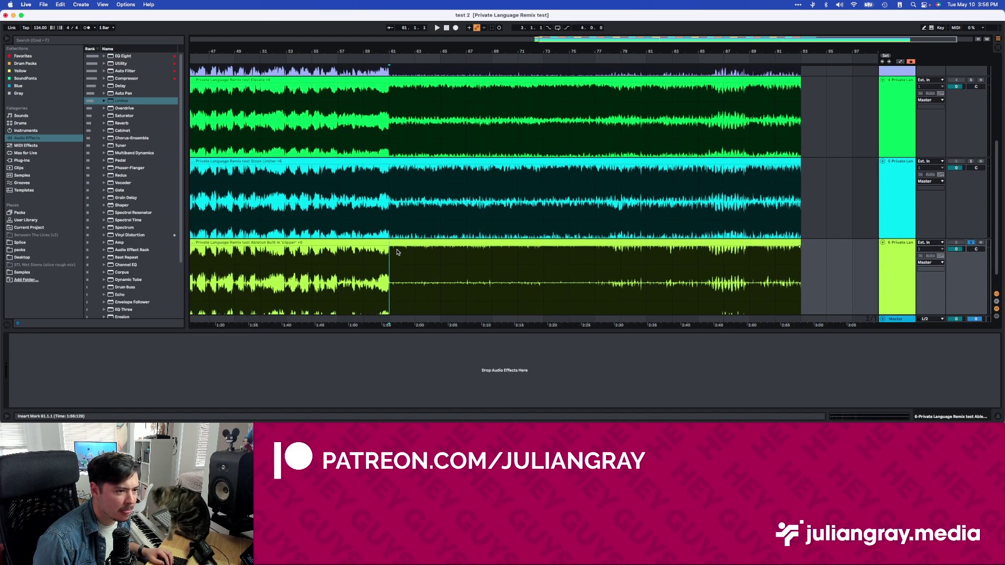
left_click(394, 198)
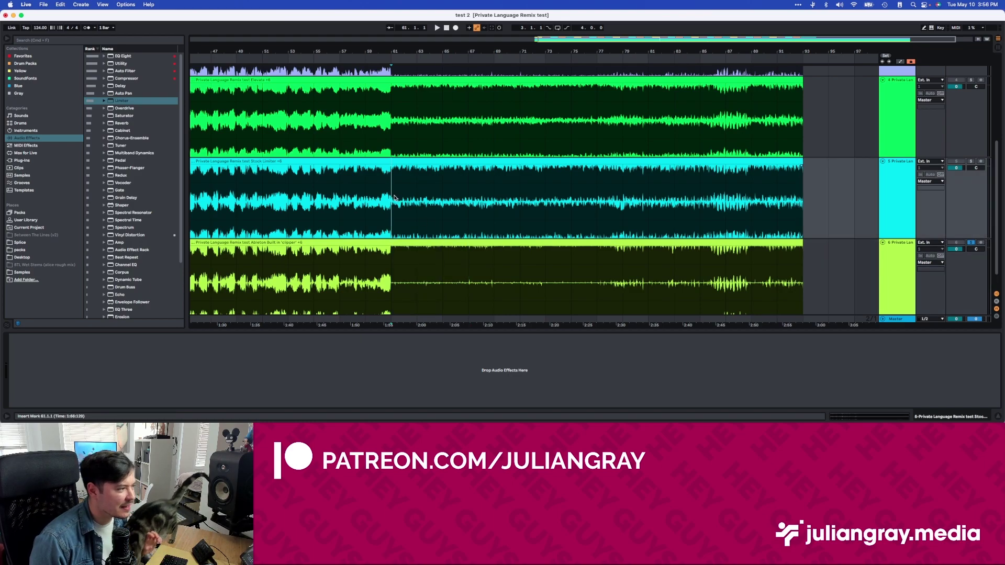
left_click(391, 275)
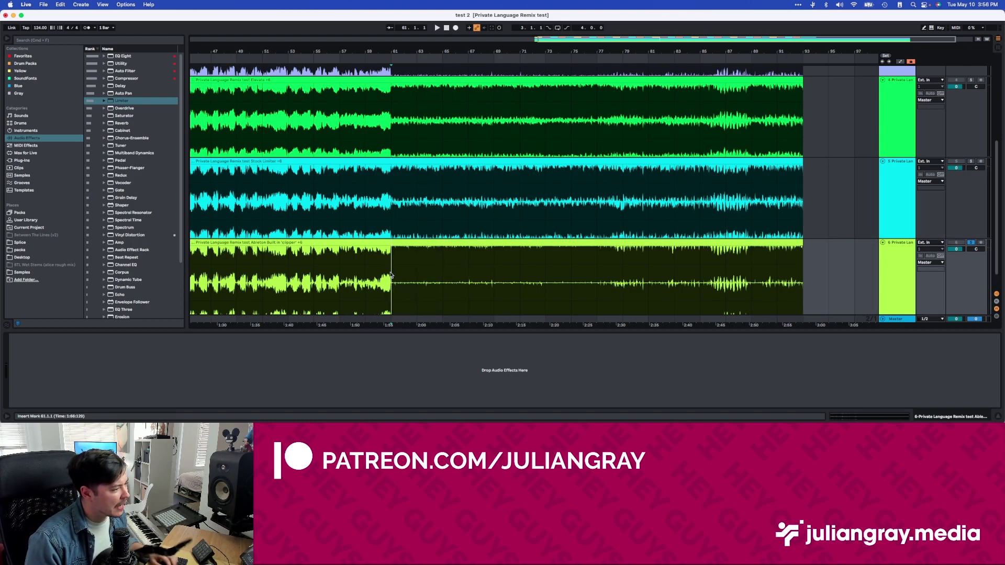
scroll(394, 269, "up", 5)
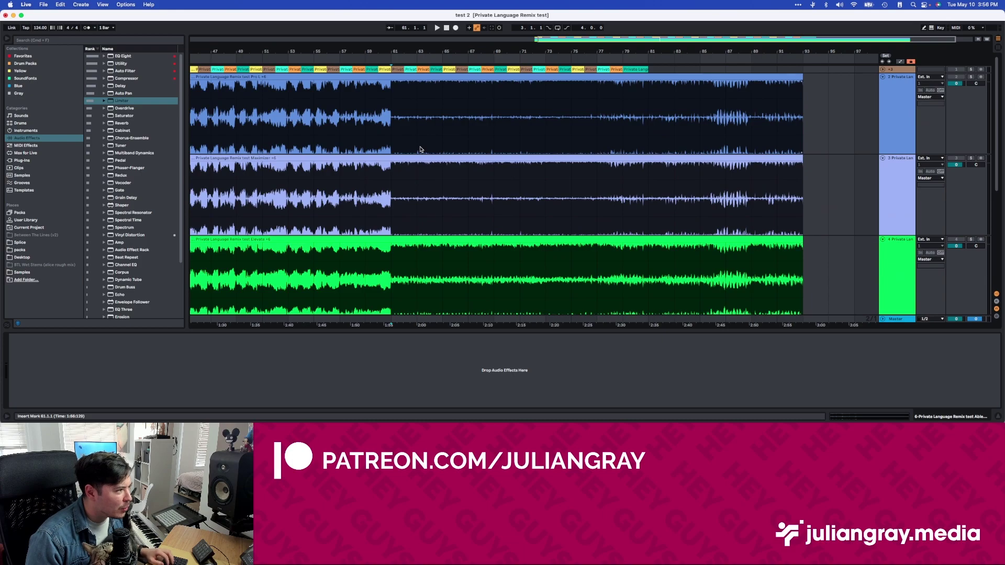
scroll(426, 252, "down", 6)
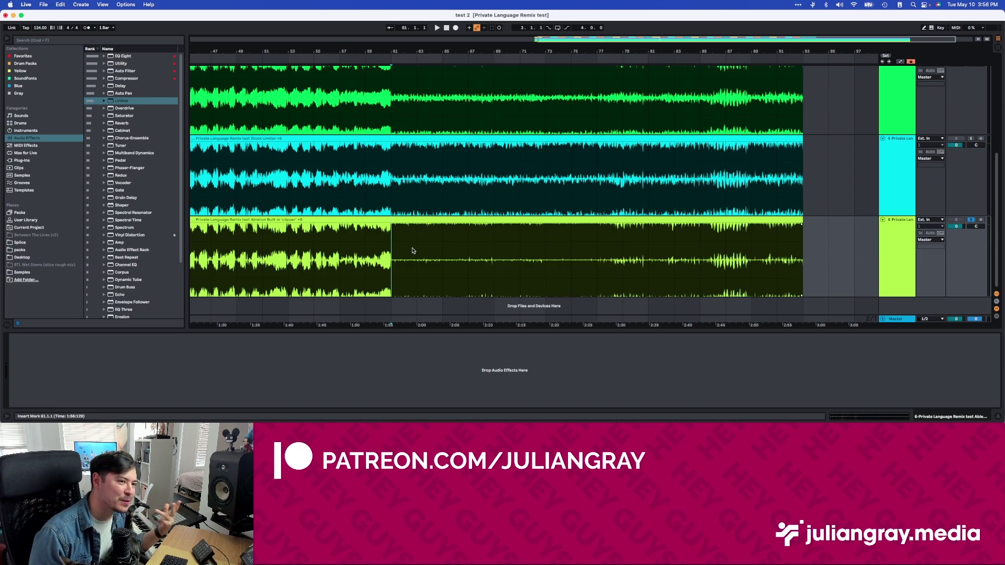
scroll(413, 250, "up", 5)
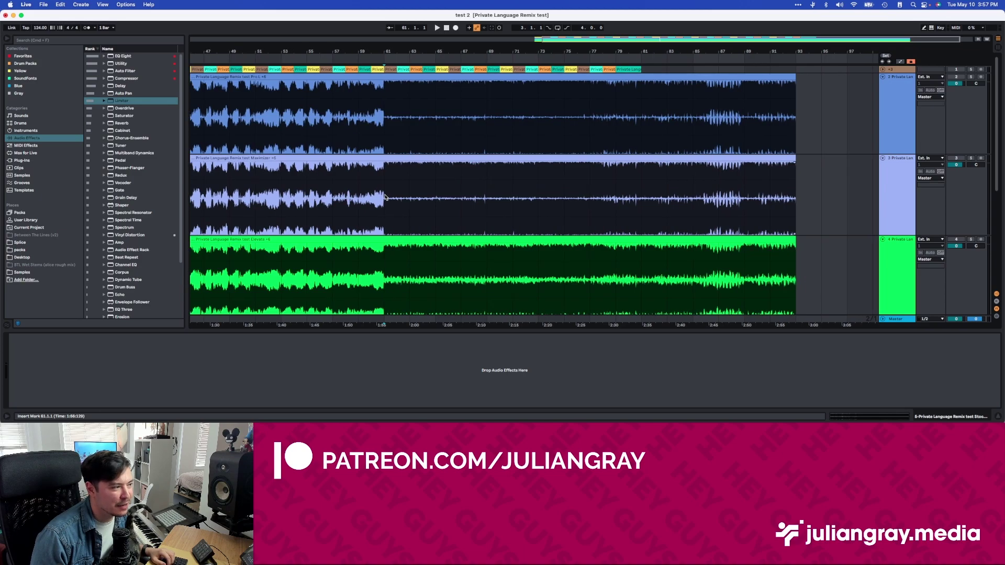
- Set start points at bar 87 on track 2 and bar 61 on track 6, zoom out, and select track 2's take lanes
left_click_drag(388, 197, 704, 138)
left_click(718, 136)
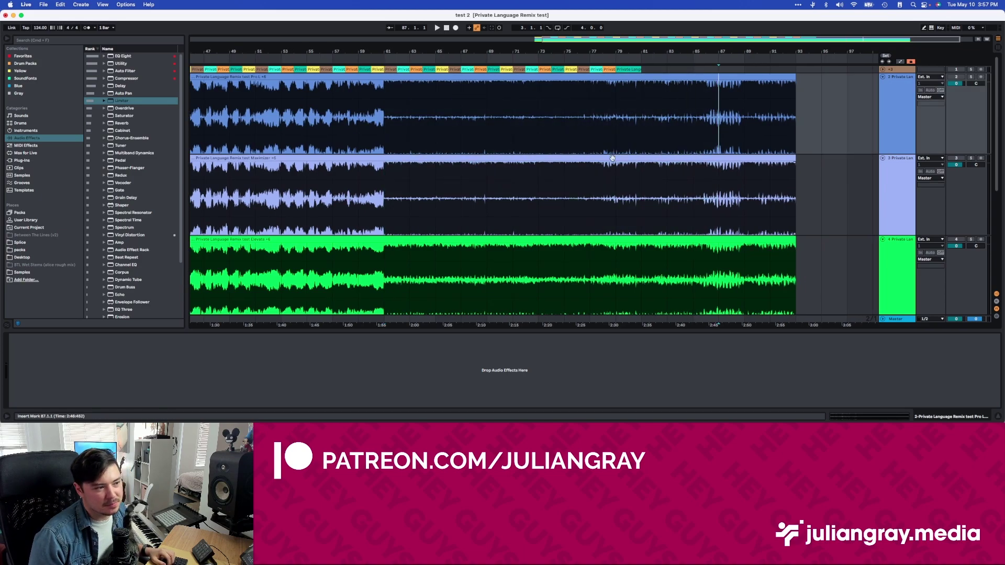
scroll(530, 171, "down", 5)
scroll(530, 171, "left", 3)
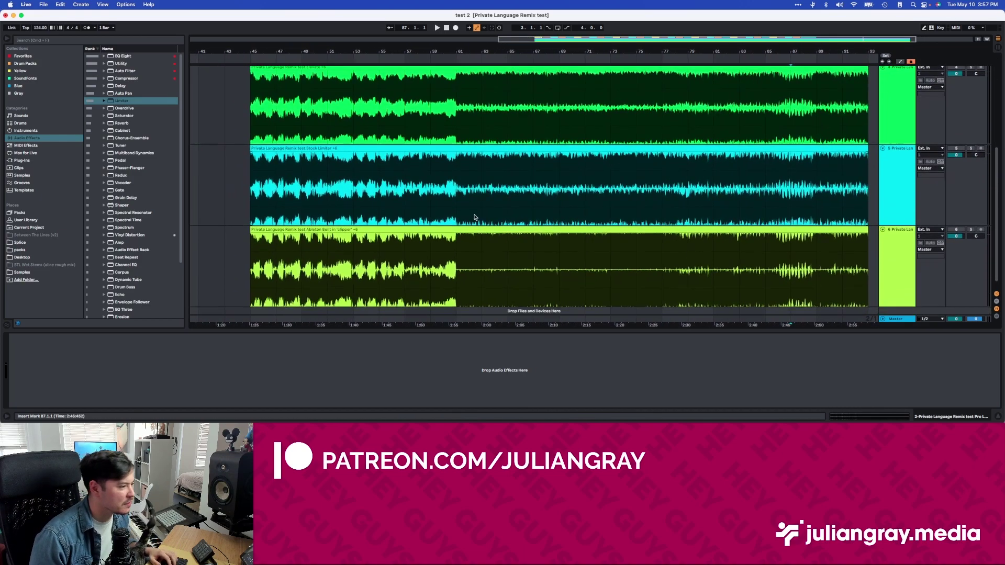
left_click(457, 241)
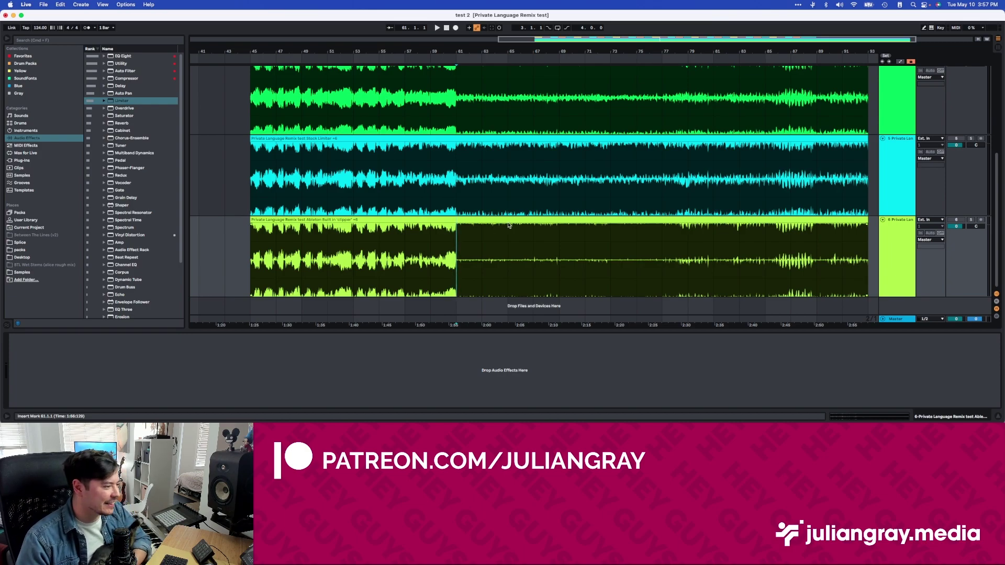
key("minus")
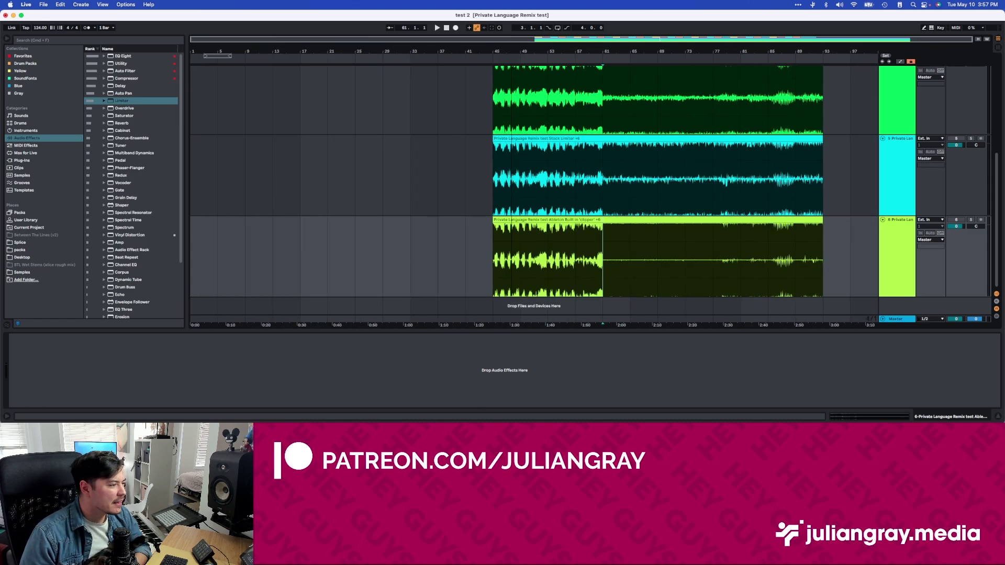
left_click(605, 203)
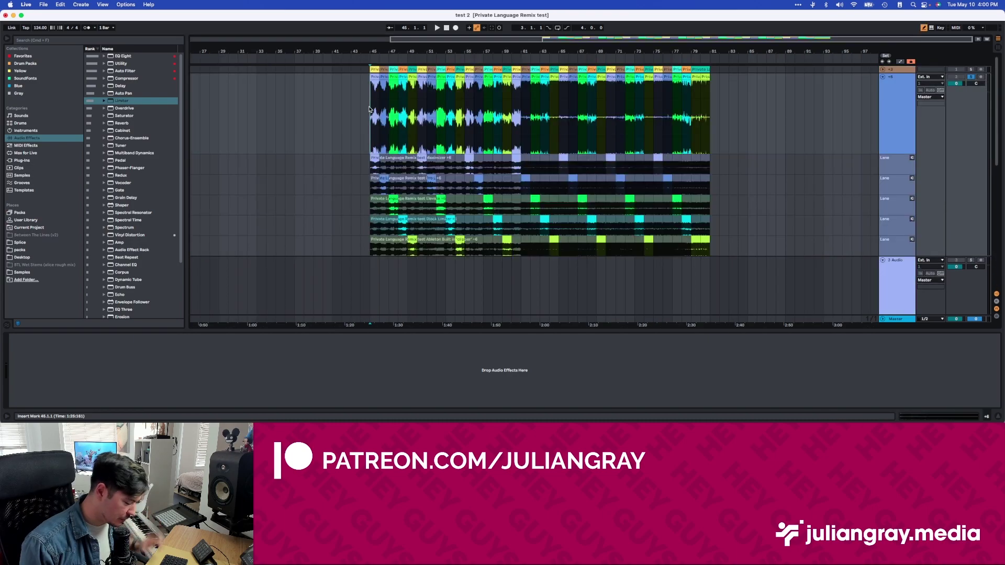
- Play the comp track from bar 45 as it cycles through the five limiter takes
key("space")
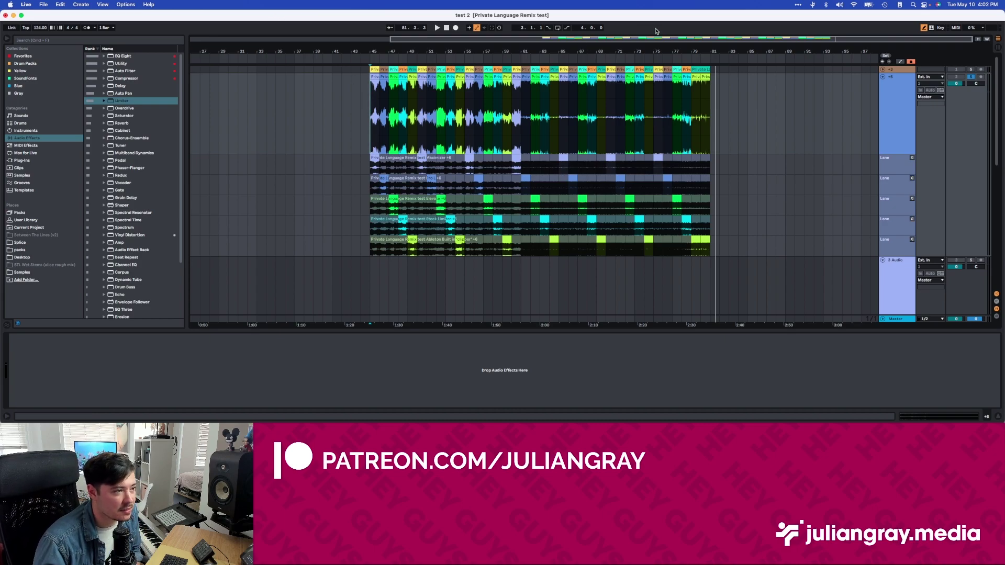
key("plus")
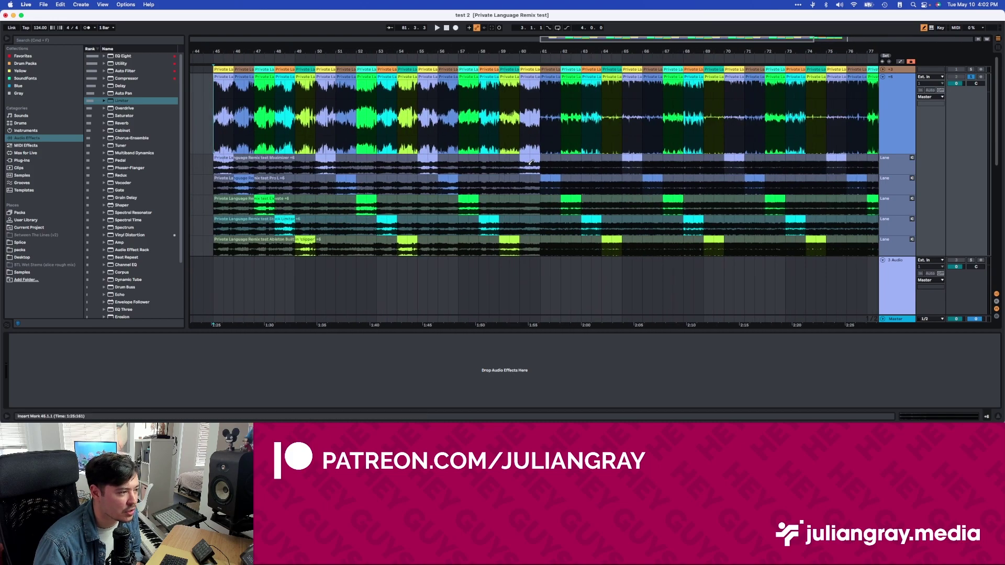
scroll(530, 162, "right", 8)
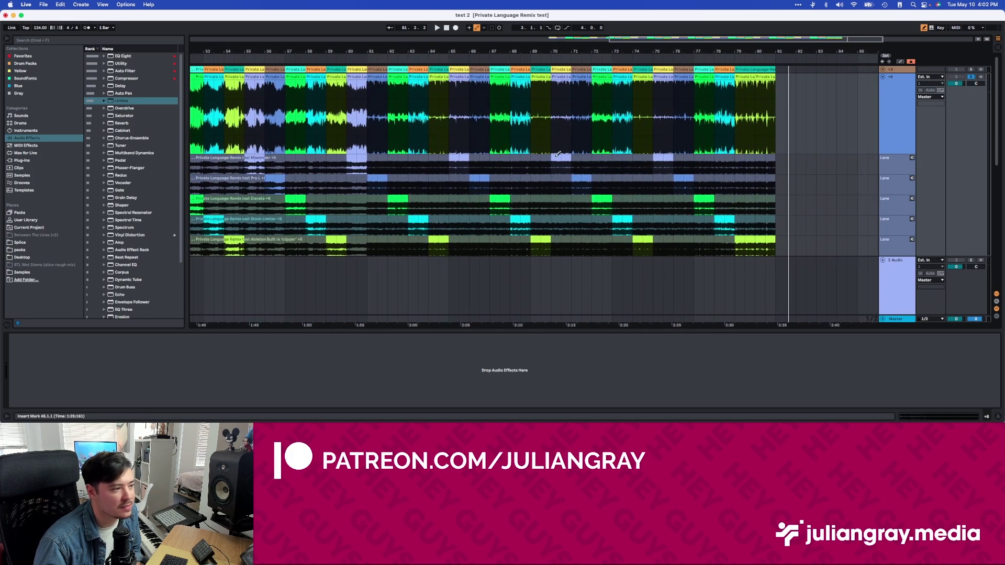